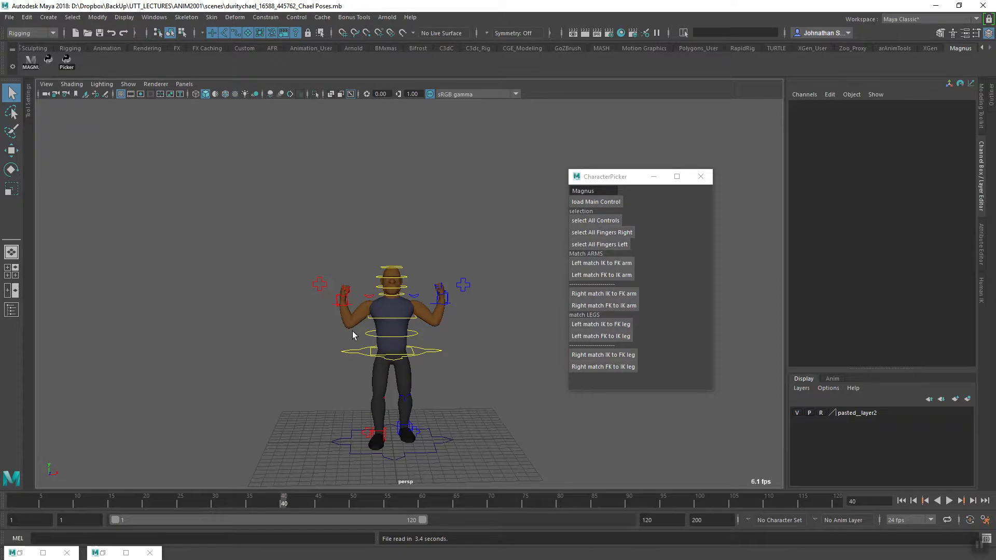
# Examine the posed Magnus character and its rig controls from several angles.
pyautogui.keyDown('alt'); pyautogui.moveTo(391, 377); pyautogui.dragTo(394, 348); pyautogui.keyUp('alt')
pyautogui.keyDown('alt'); pyautogui.moveTo(312, 297); pyautogui.dragTo(447, 353); pyautogui.keyUp('alt')
pyautogui.click(447, 353)
pyautogui.click(304, 343)
pyautogui.keyDown('alt'); pyautogui.moveTo(304, 344); pyautogui.dragTo(313, 206); pyautogui.keyUp('alt')
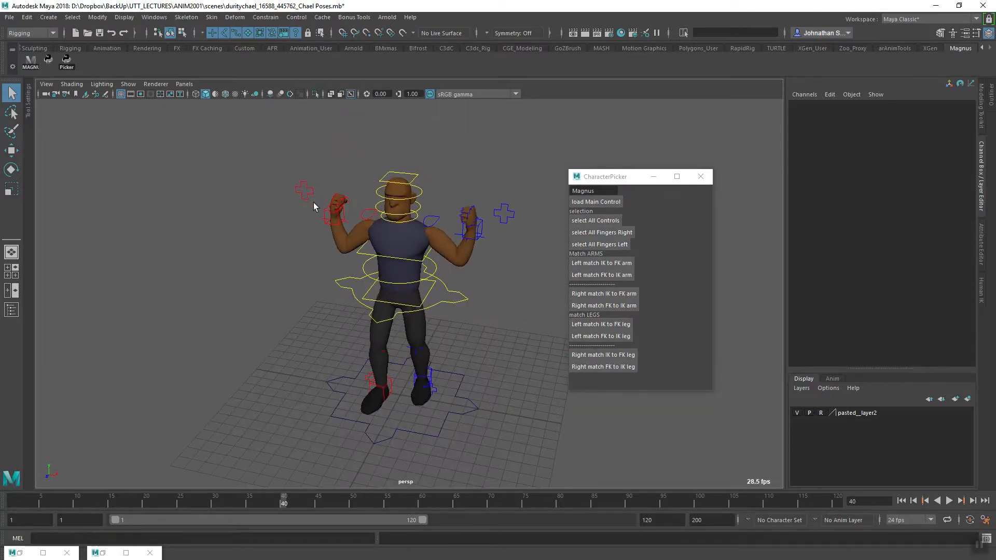
pyautogui.keyDown('alt'); pyautogui.moveTo(400, 379); pyautogui.dragTo(465, 292); pyautogui.keyUp('alt')
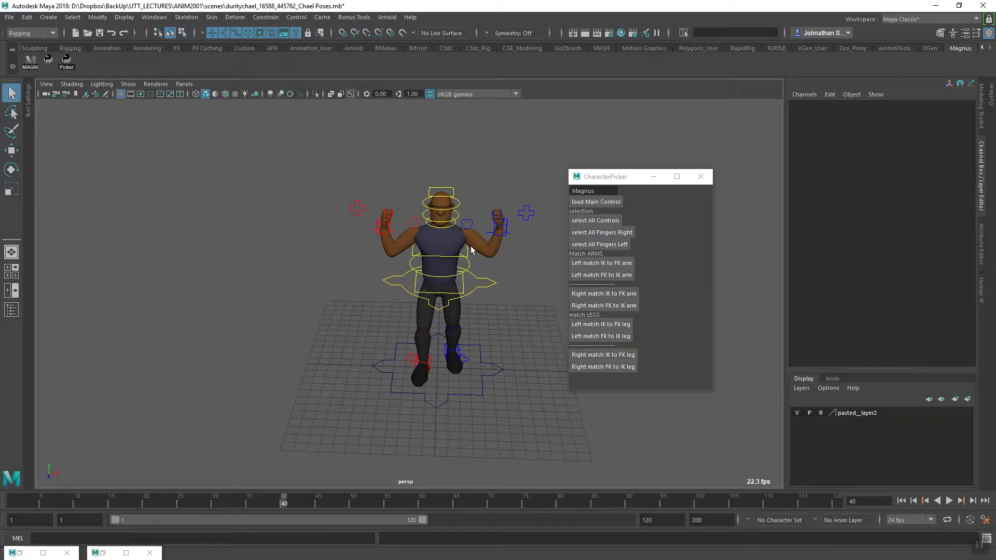
pyautogui.keyDown('alt'); pyautogui.moveTo(486, 247); pyautogui.dragTo(477, 330); pyautogui.keyUp('alt')
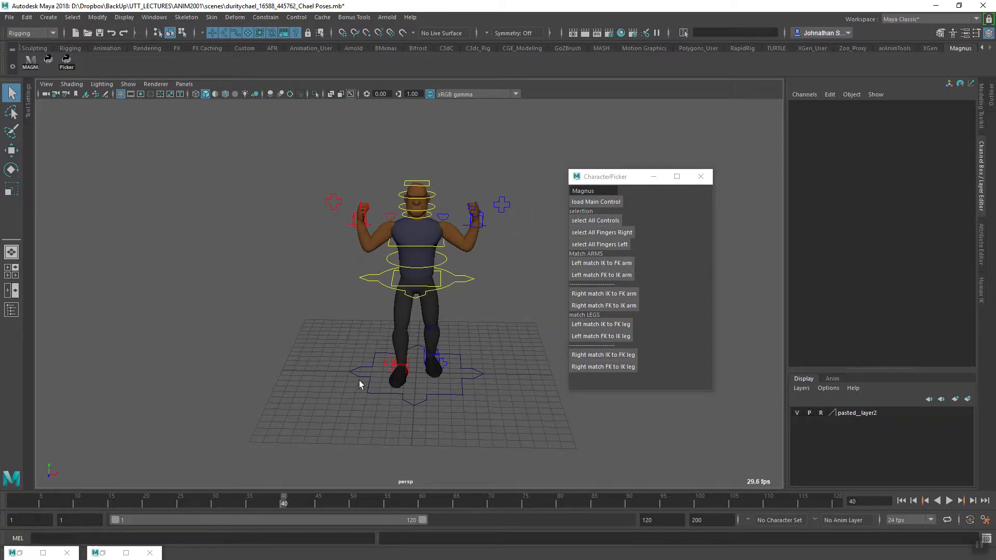
pyautogui.keyDown('alt'); pyautogui.moveTo(328, 352); pyautogui.dragTo(391, 315); pyautogui.keyUp('alt')
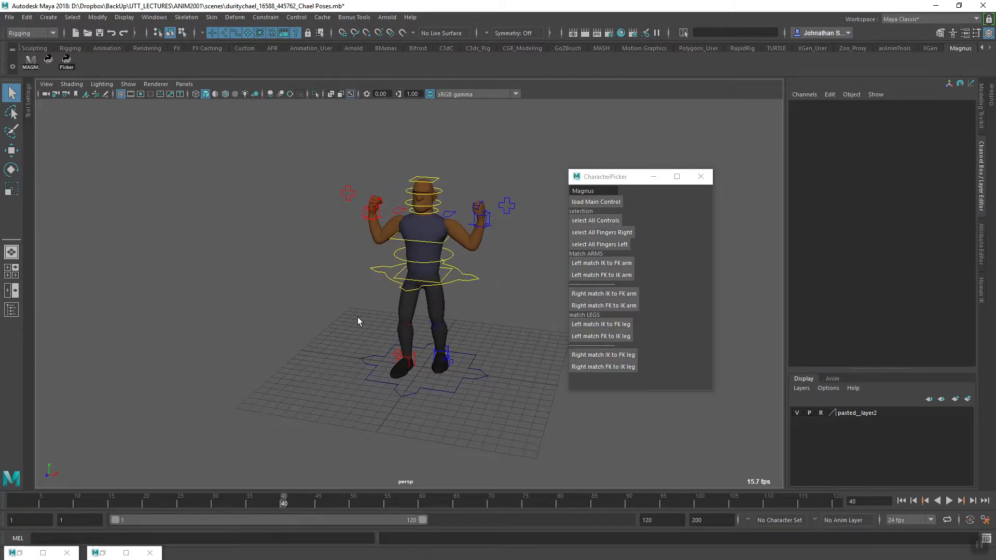
pyautogui.keyDown('alt'); pyautogui.moveTo(365, 325); pyautogui.dragTo(394, 203); pyautogui.keyUp('alt')
pyautogui.keyDown('alt'); pyautogui.moveTo(303, 288); pyautogui.dragTo(230, 266); pyautogui.keyUp('alt')
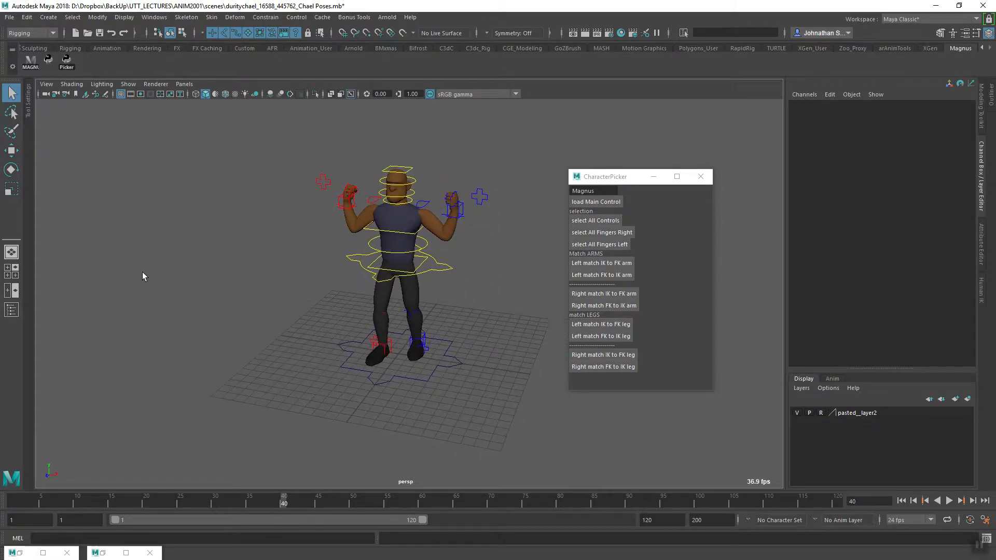
# Reference the file Magnus_Body_rig_v4.ma into the current scene with the default reference options.
pyautogui.click(10, 18)
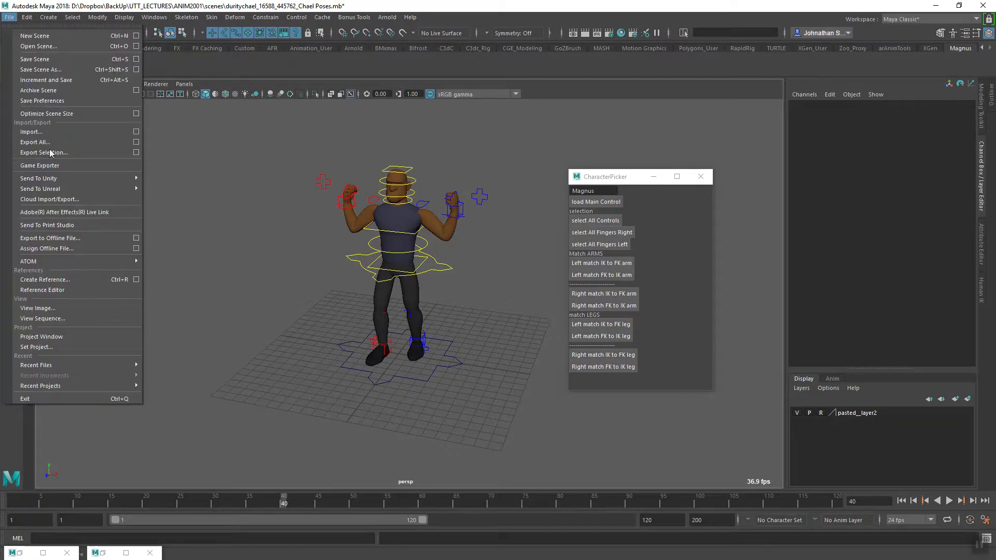
pyautogui.click(65, 280)
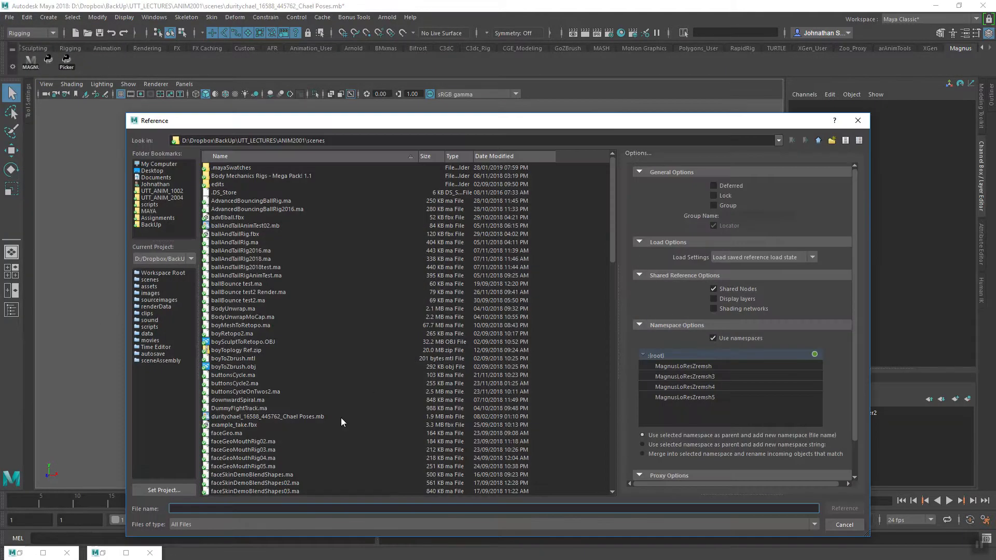
pyautogui.moveTo(611, 250); pyautogui.dragTo(599, 339)
pyautogui.click(247, 333)
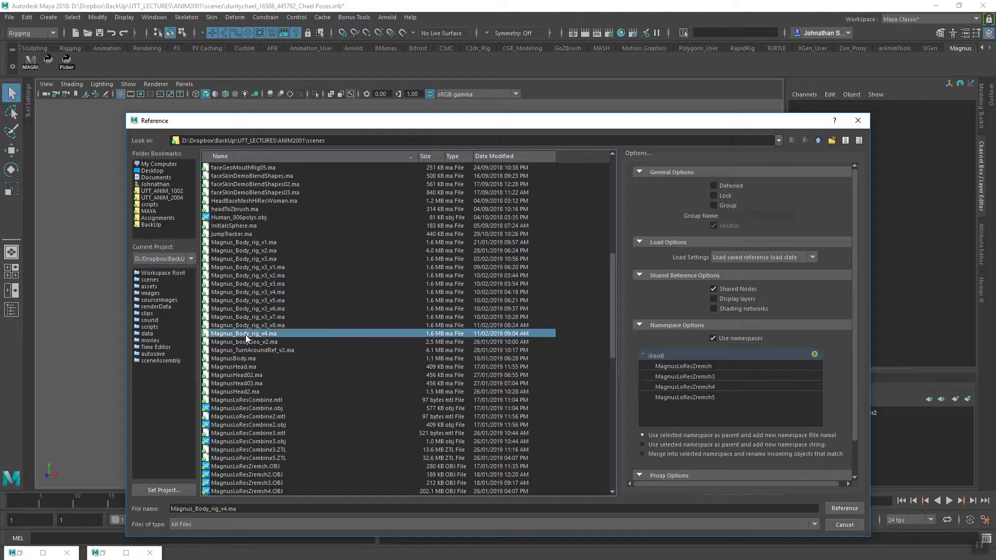
pyautogui.click(844, 508)
pyautogui.click(475, 294)
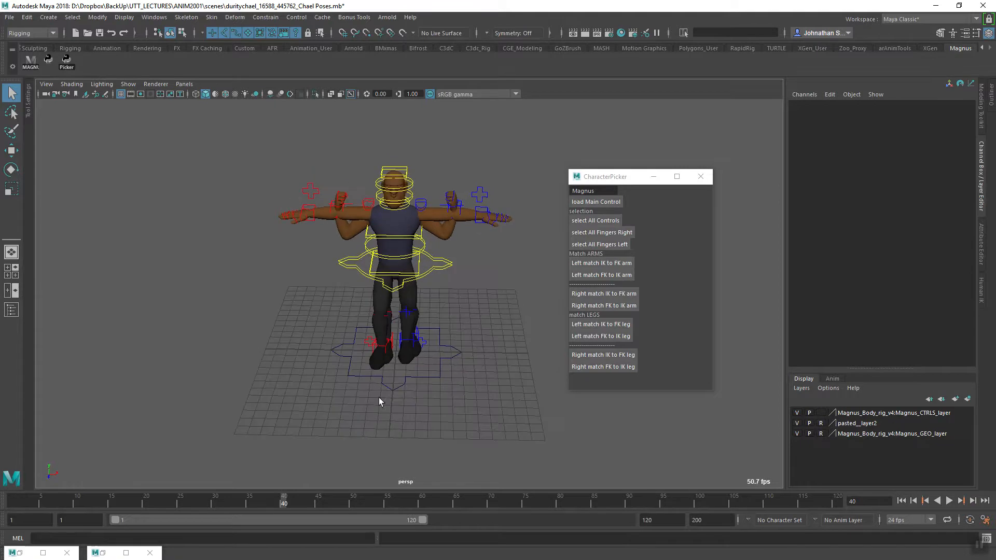
pyautogui.keyDown('alt'); pyautogui.moveTo(445, 411); pyautogui.dragTo(436, 406); pyautogui.keyUp('alt')
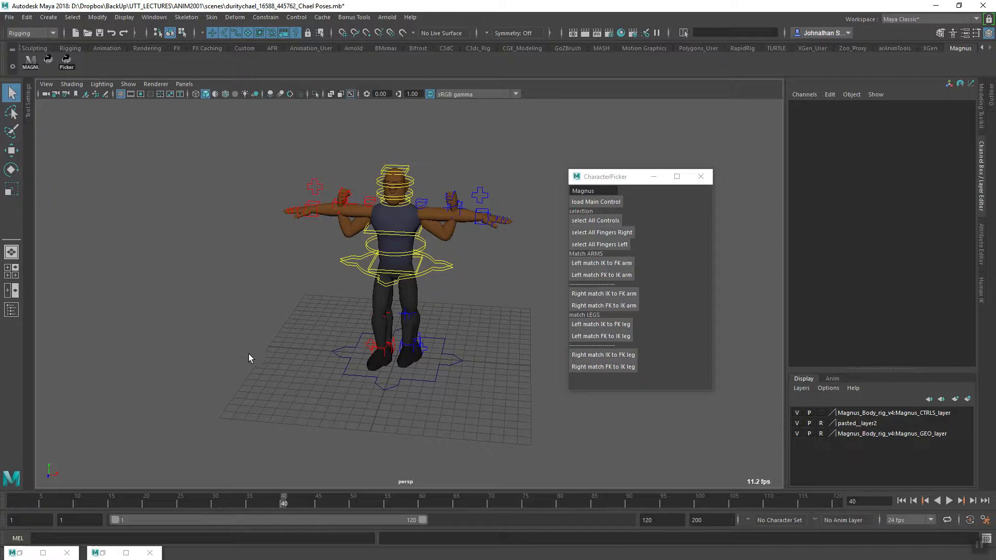
# Show the Outliner and expand the group to inspect the pasted__Magnus_main_ctrl hierarchy.
pyautogui.click(991, 100)
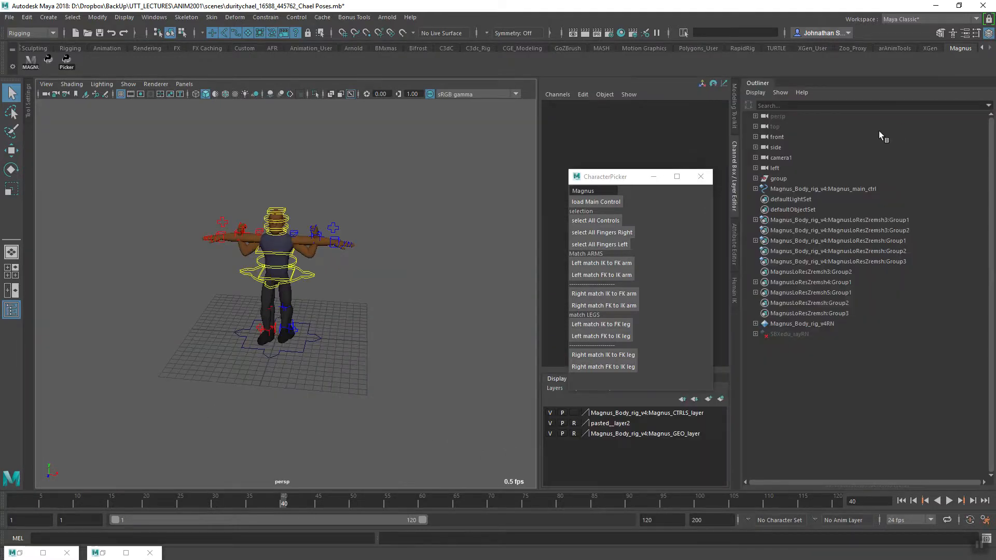
pyautogui.click(154, 17)
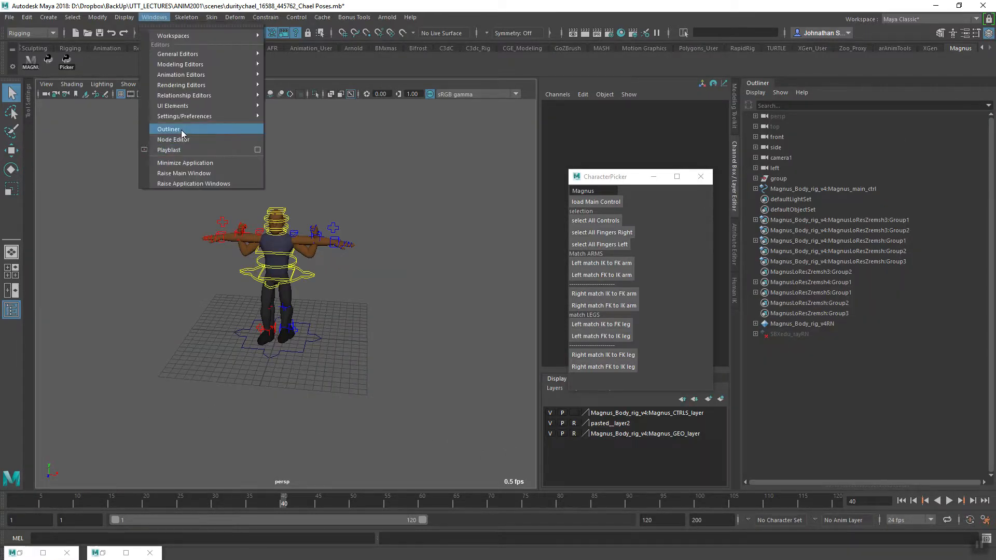
pyautogui.click(154, 17)
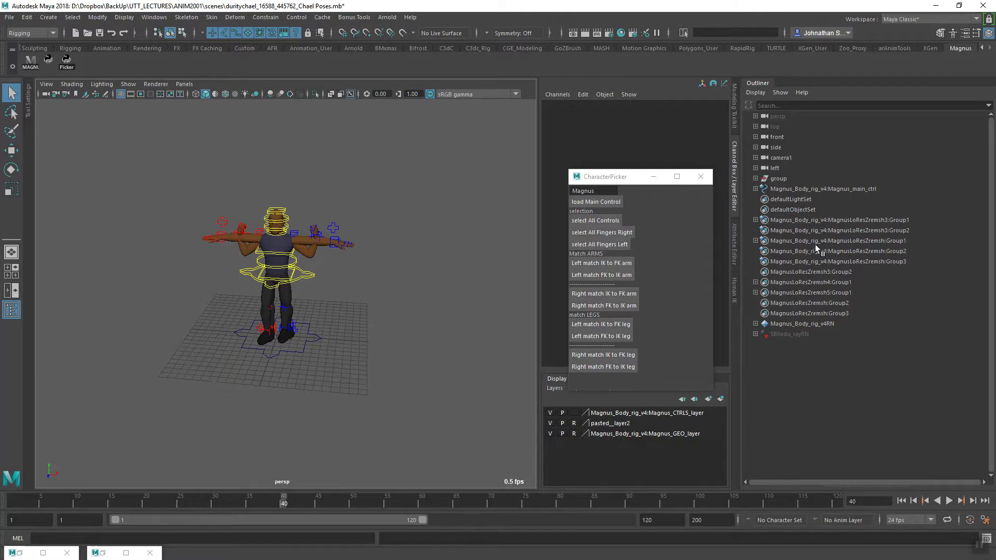
pyautogui.click(755, 178)
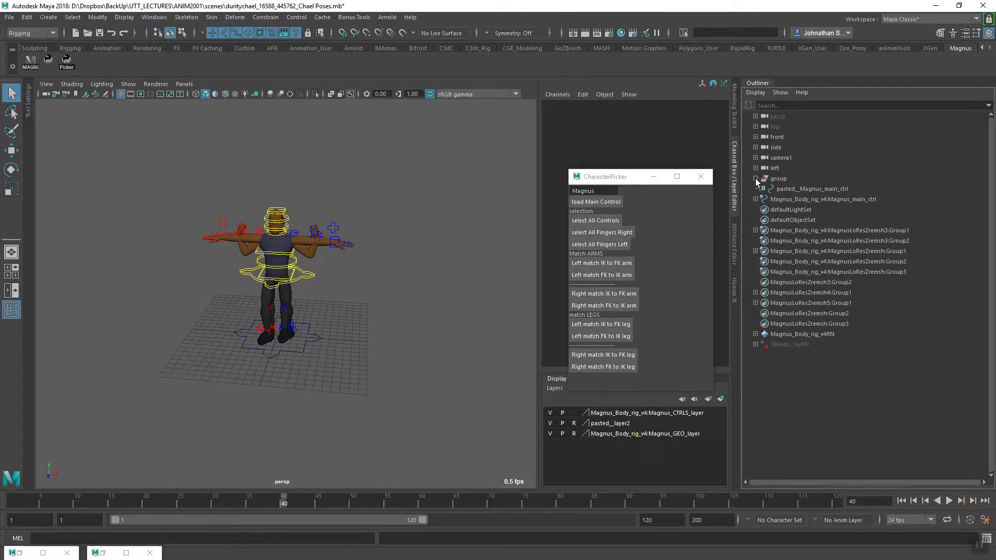
pyautogui.click(795, 188)
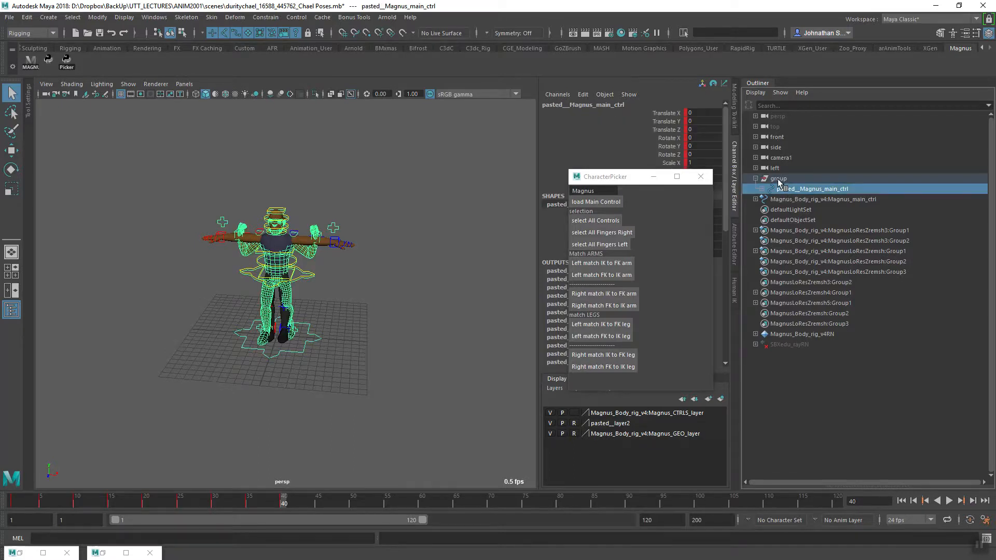
pyautogui.click(779, 179)
pyautogui.click(787, 189)
# Move the referenced rig's Magnus_Body_rig_v4:Magnus_main_ctrl beside the posed character, to about -18 in Translate X.
pyautogui.click(785, 200)
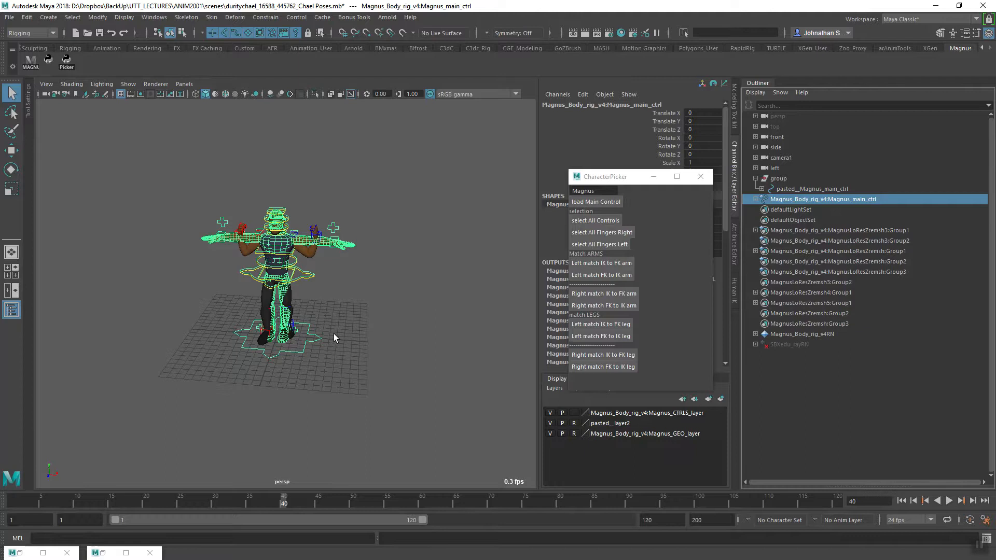
pyautogui.press('w')
pyautogui.moveTo(322, 337); pyautogui.dragTo(201, 330)
pyautogui.click(357, 320)
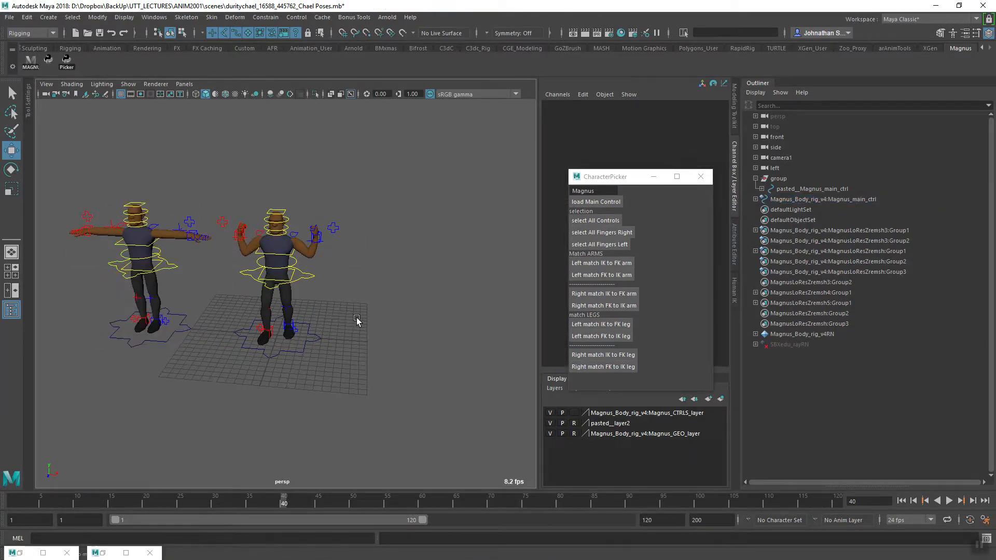
# Load pasted__Magnus_main_ctrl as the main control in the CharacterPicker and select all controls of the posed rig.
pyautogui.keyDown('alt'); pyautogui.moveTo(365, 322); pyautogui.dragTo(426, 338, button='middle'); pyautogui.keyUp('alt')
pyautogui.keyDown('alt'); pyautogui.moveTo(426, 338); pyautogui.dragTo(434, 363); pyautogui.keyUp('alt')
pyautogui.scroll(3, 419, 376)
pyautogui.click(398, 344)
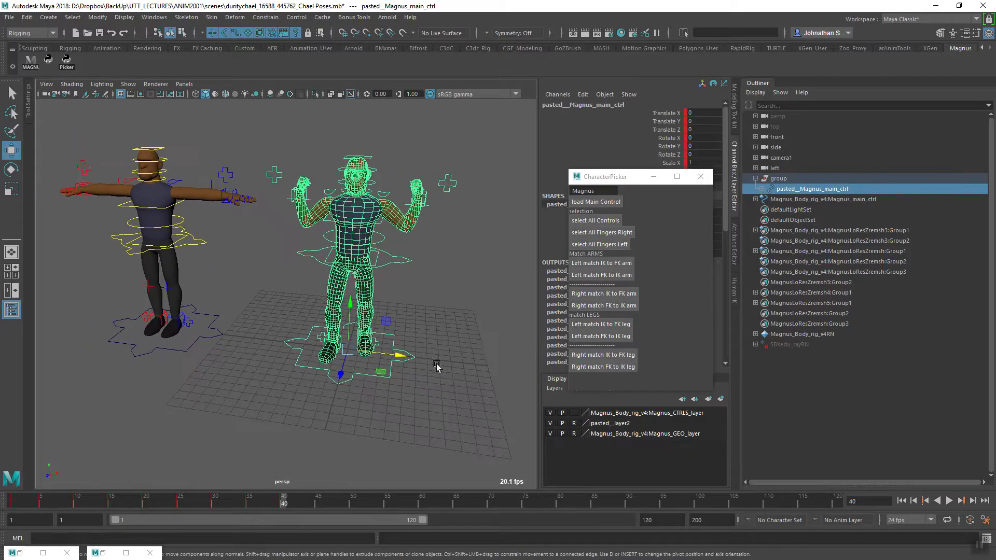
pyautogui.click(602, 203)
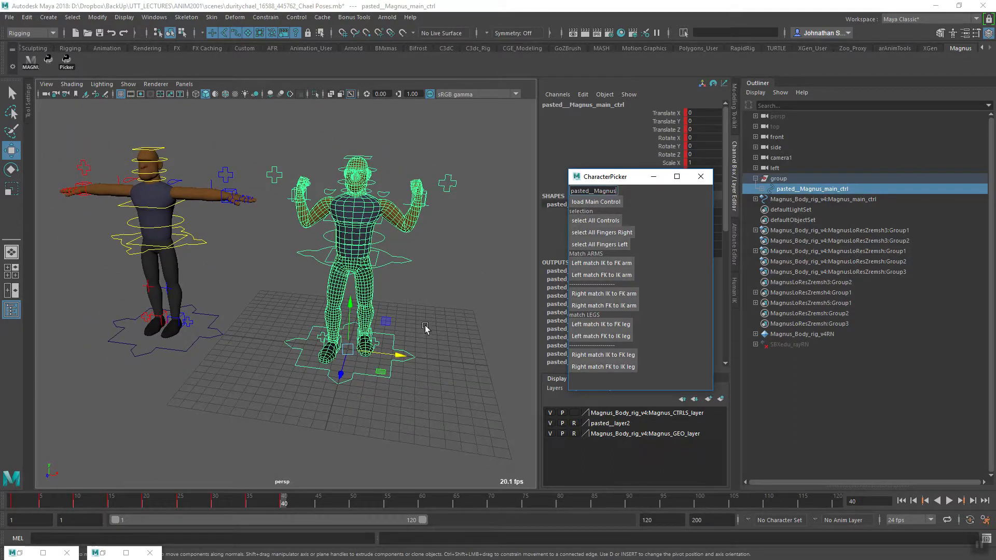
pyautogui.keyDown('alt'); pyautogui.moveTo(427, 329); pyautogui.dragTo(398, 353, button='middle'); pyautogui.keyUp('alt')
pyautogui.scroll(1, 404, 351)
pyautogui.keyDown('alt'); pyautogui.moveTo(398, 354); pyautogui.dragTo(418, 347); pyautogui.keyUp('alt')
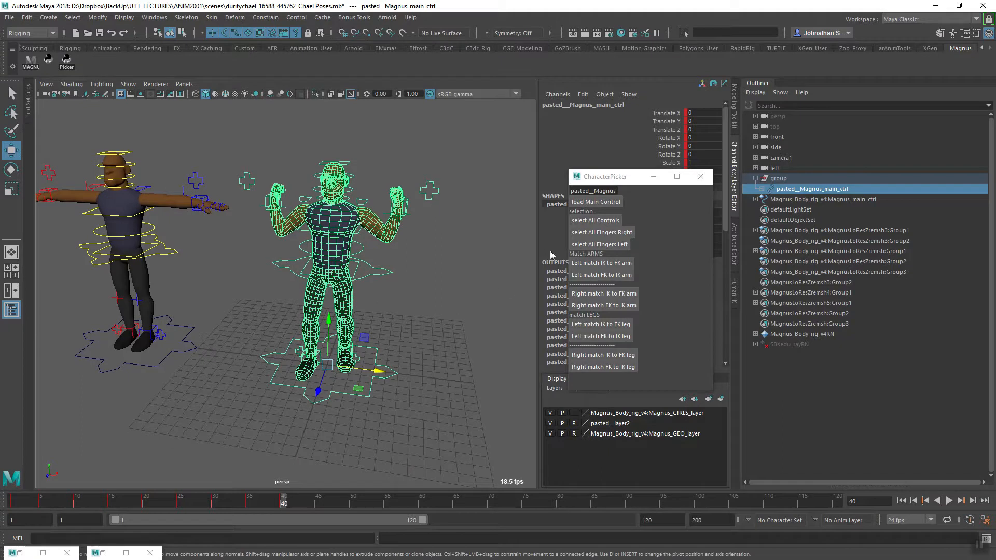
pyautogui.click(592, 221)
pyautogui.moveTo(343, 426)
pyautogui.keyDown('alt'); pyautogui.mouseDown()
pyautogui.moveTo(353, 431)
pyautogui.moveTo(340, 429)
pyautogui.mouseUp(); pyautogui.keyUp('alt')
pyautogui.keyDown('alt'); pyautogui.moveTo(315, 433); pyautogui.dragTo(340, 452, button='middle'); pyautogui.keyUp('alt')
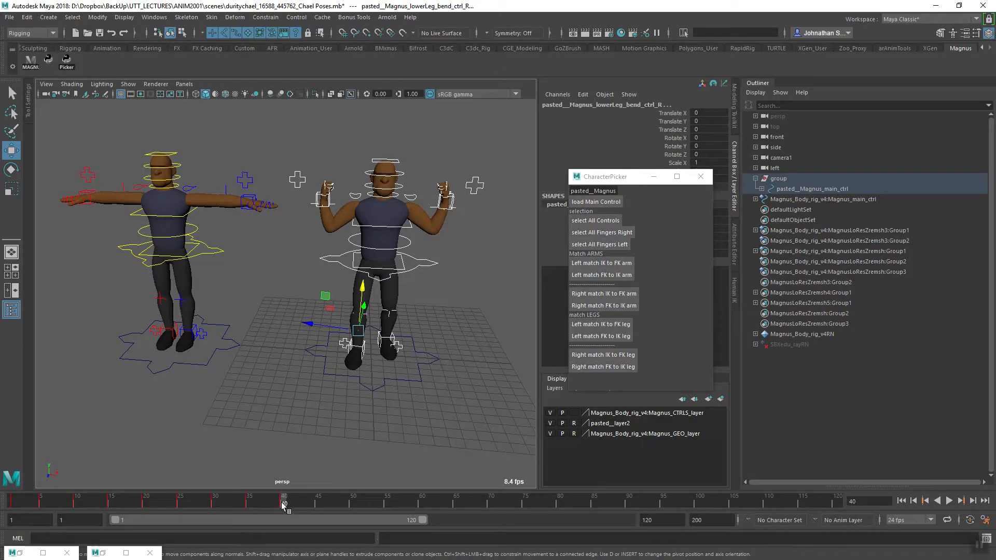
# Copy the posed rig's animation keys across frames 1 to 40 of the timeline.
pyautogui.hotkey('alt', 'v')
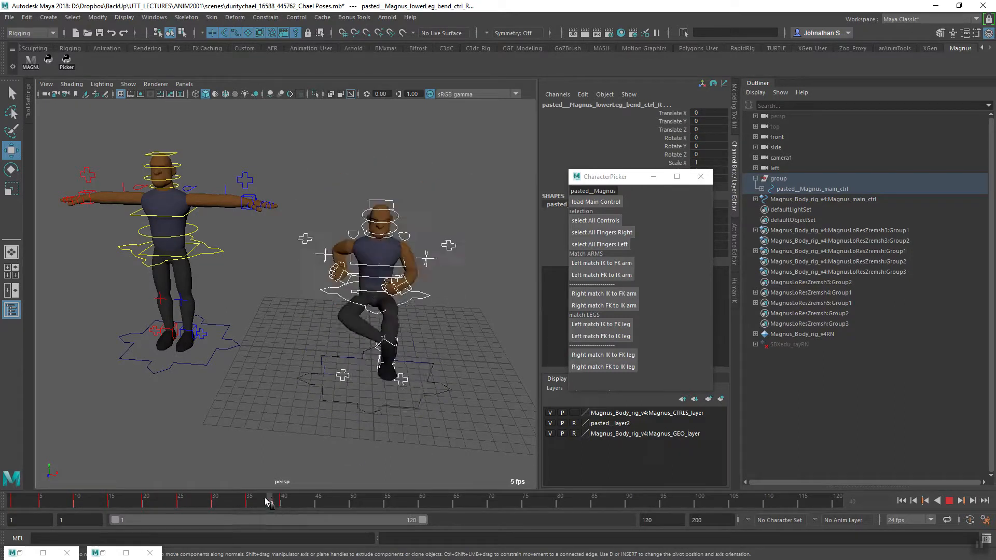
pyautogui.click(282, 501)
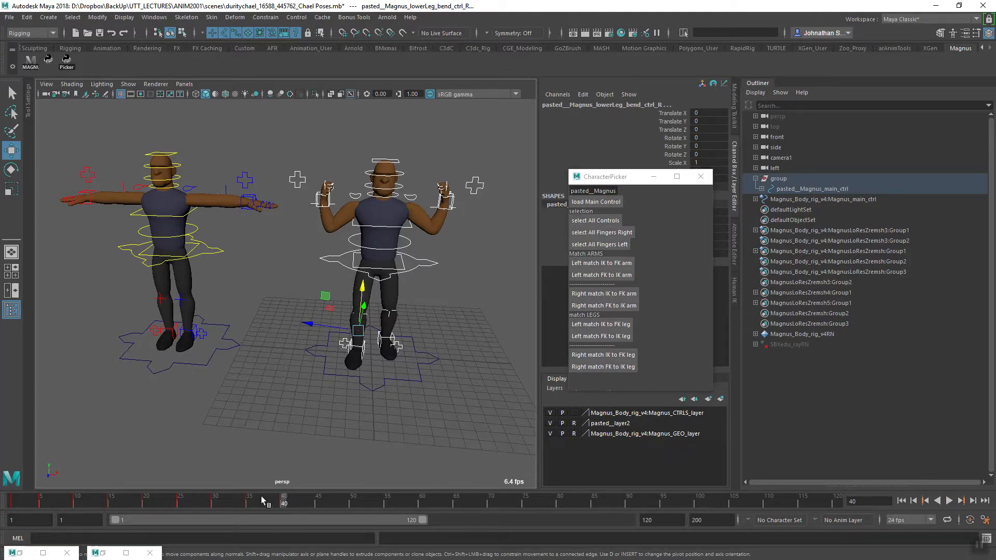
pyautogui.moveTo(283, 505); pyautogui.dragTo(13, 505)
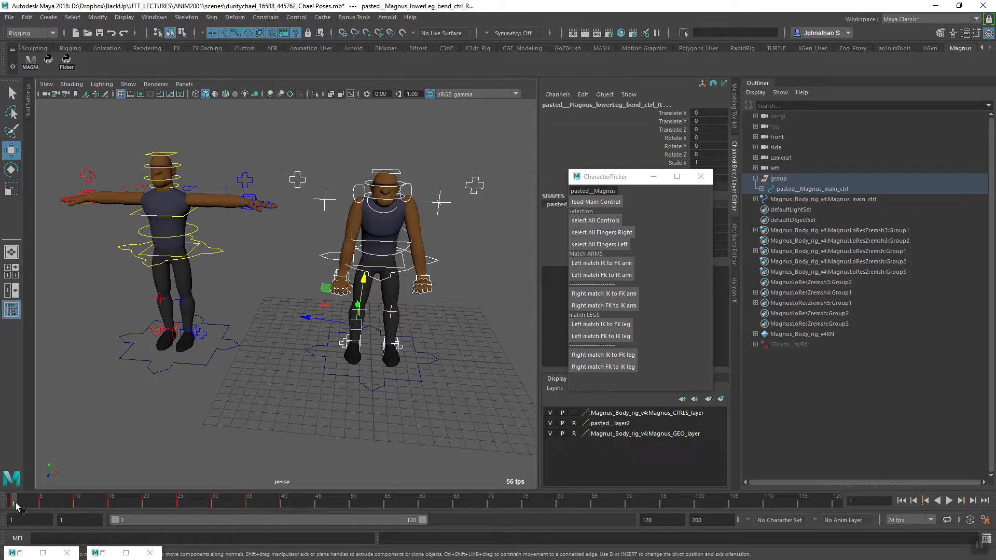
pyautogui.hotkey('alt', 'v')
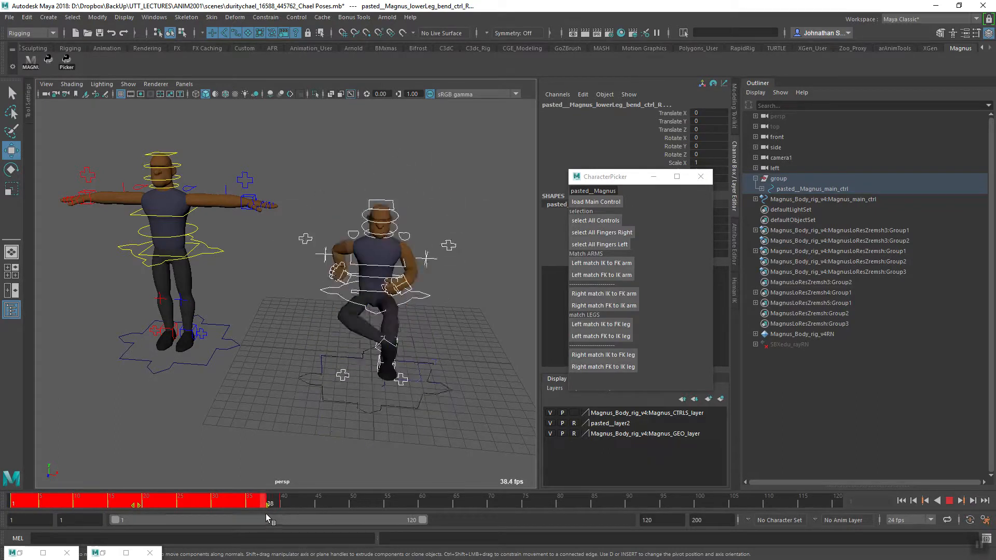
pyautogui.click(286, 505)
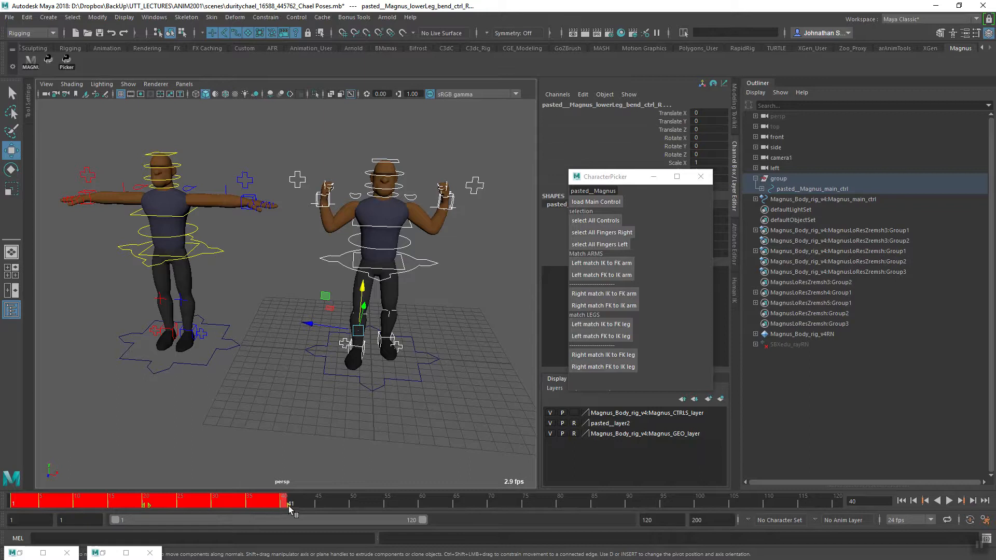
pyautogui.rightClick(251, 501)
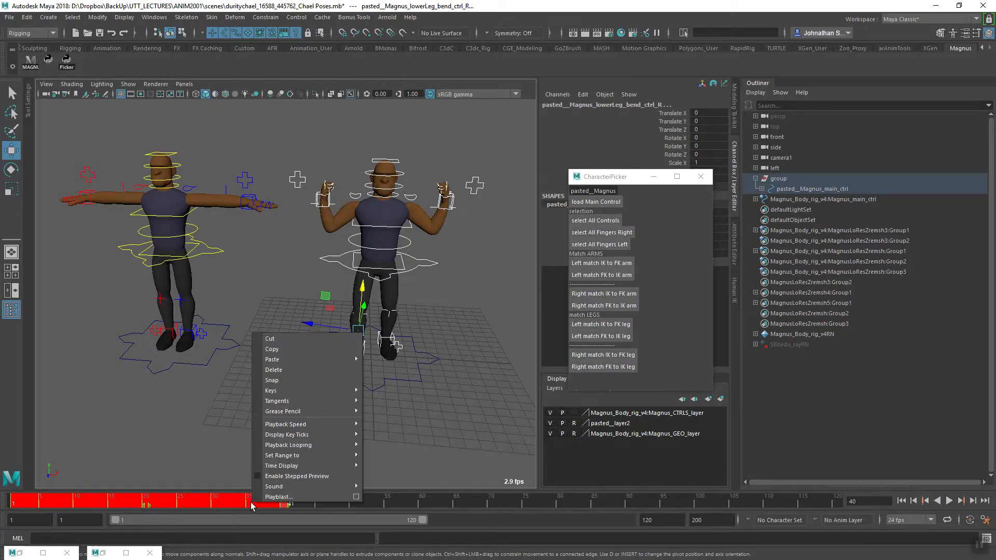
pyautogui.click(290, 349)
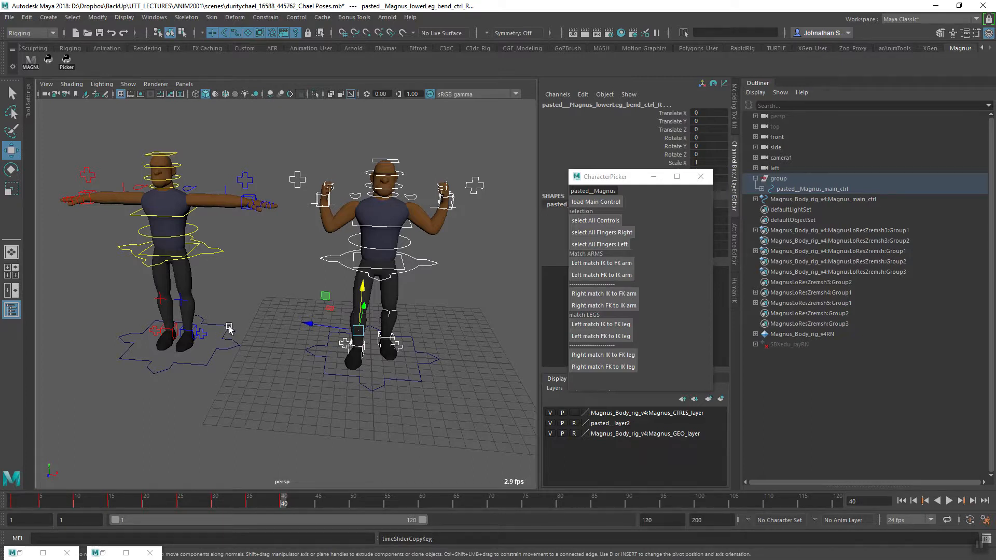
# Load Magnus_Body_rig_v4:Magnus_main_ctrl as the main control in the CharacterPicker and select all controls of the referenced rig.
pyautogui.click(234, 344)
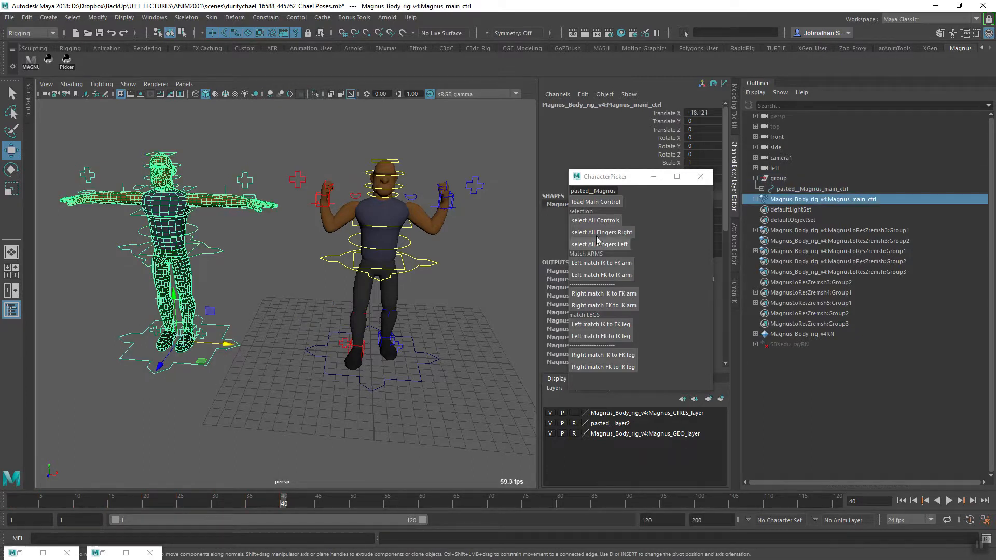
pyautogui.click(614, 202)
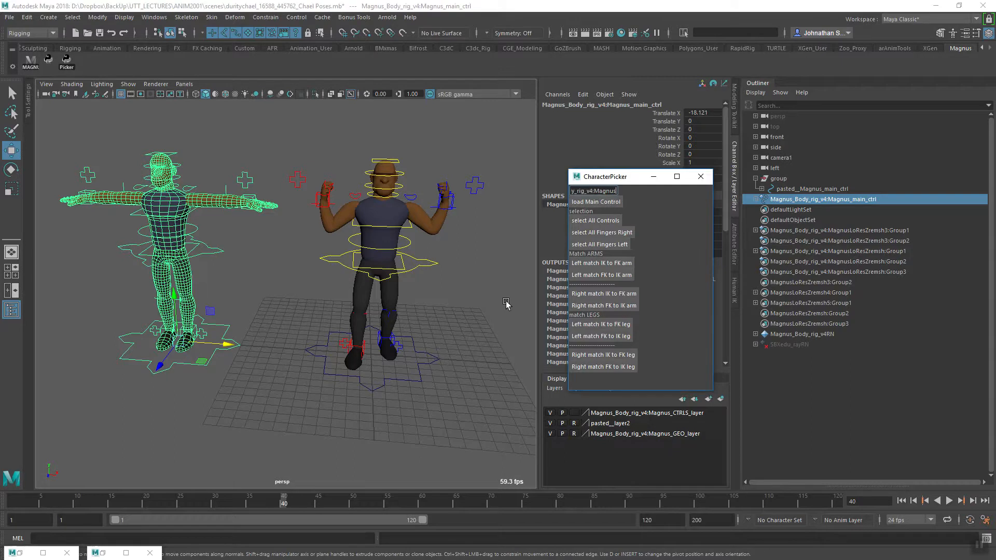
pyautogui.click(590, 223)
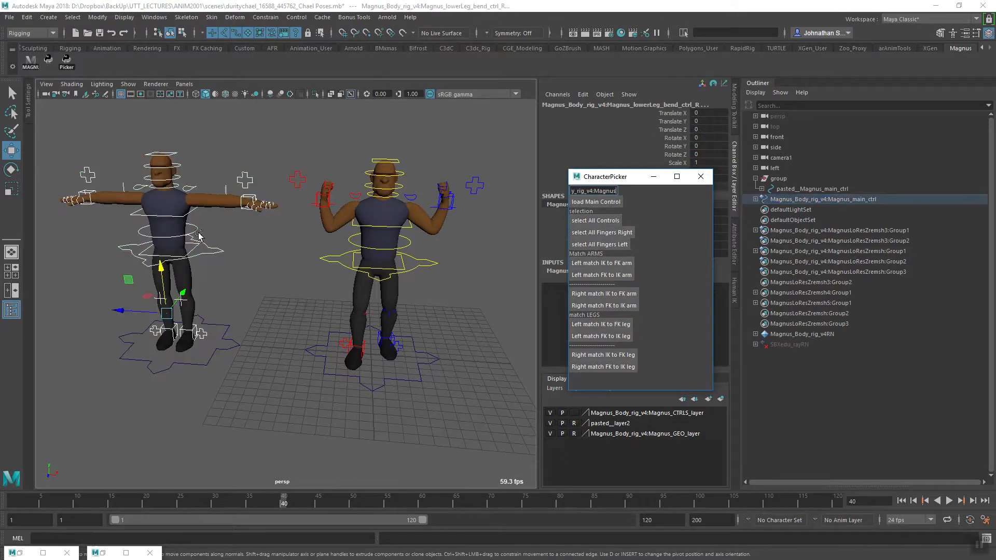
# Paste the copied keys onto the referenced rig's selected controls over frames 1 to 40, starting from frame 1.
pyautogui.click(11, 504)
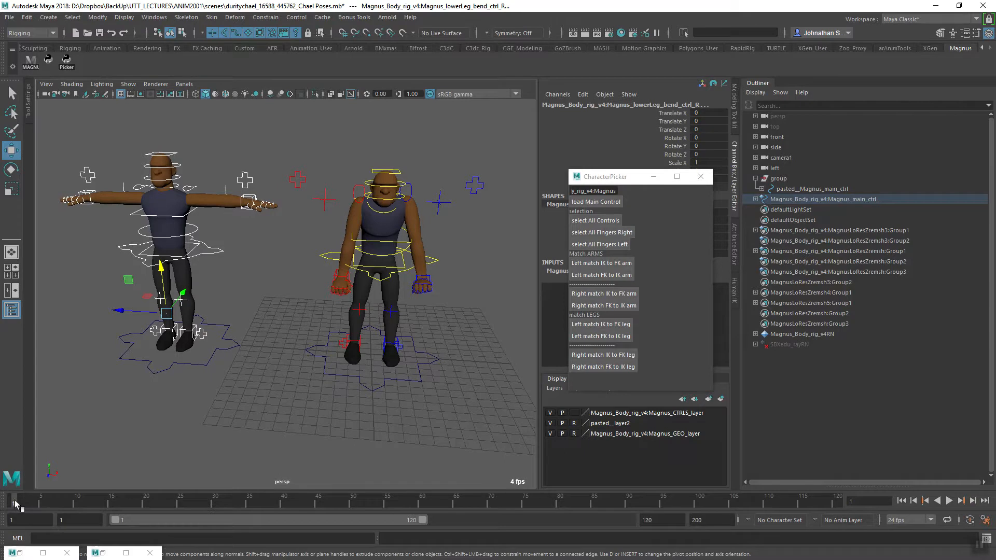
pyautogui.keyDown('shift'); pyautogui.moveTo(14, 503); pyautogui.dragTo(282, 506); pyautogui.keyUp('shift')
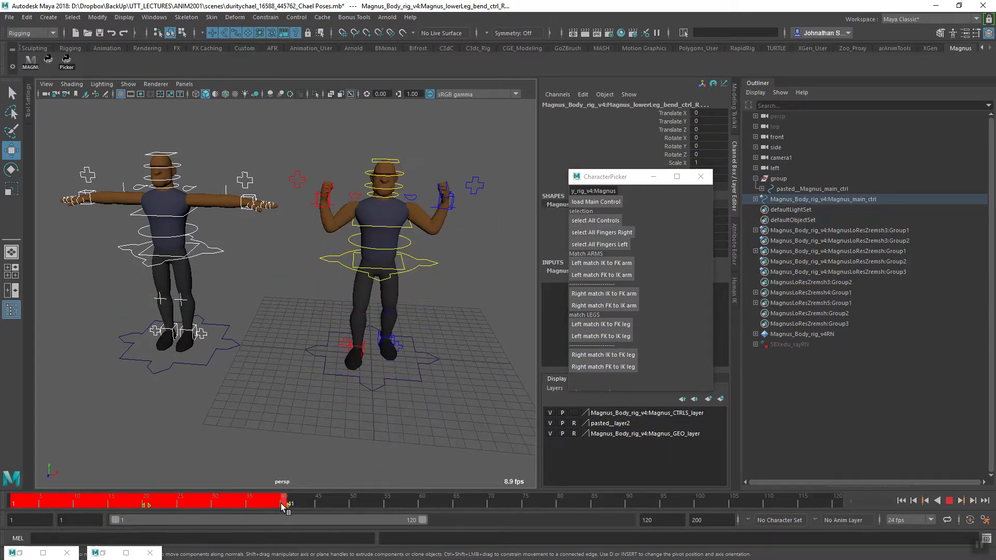
pyautogui.rightClick(244, 499)
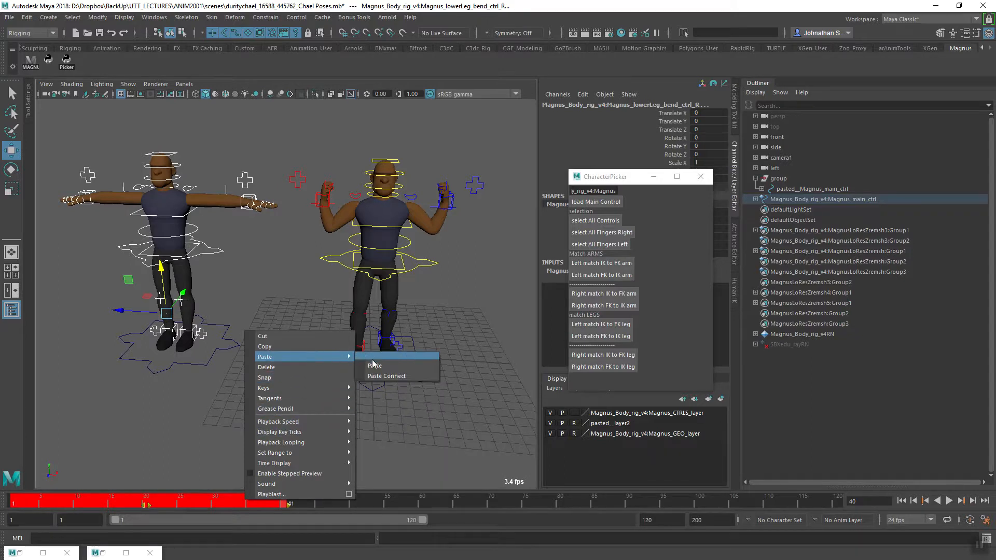
pyautogui.click(383, 358)
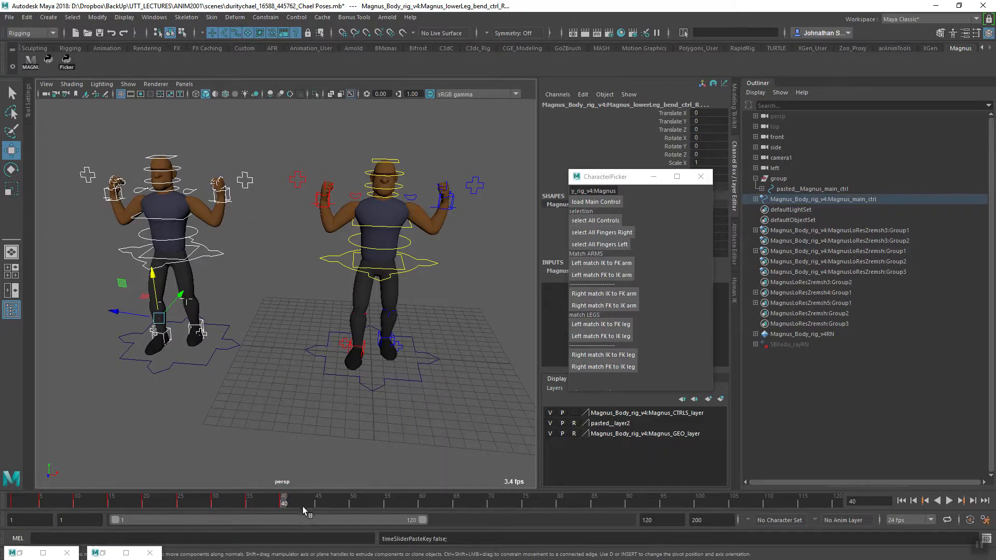
# Step through the keyed poses between frames 5 and 40 to compare the referenced rig with the pasted rig.
pyautogui.press(',')
pyautogui.press(',')
pyautogui.press(',')
pyautogui.press(',')
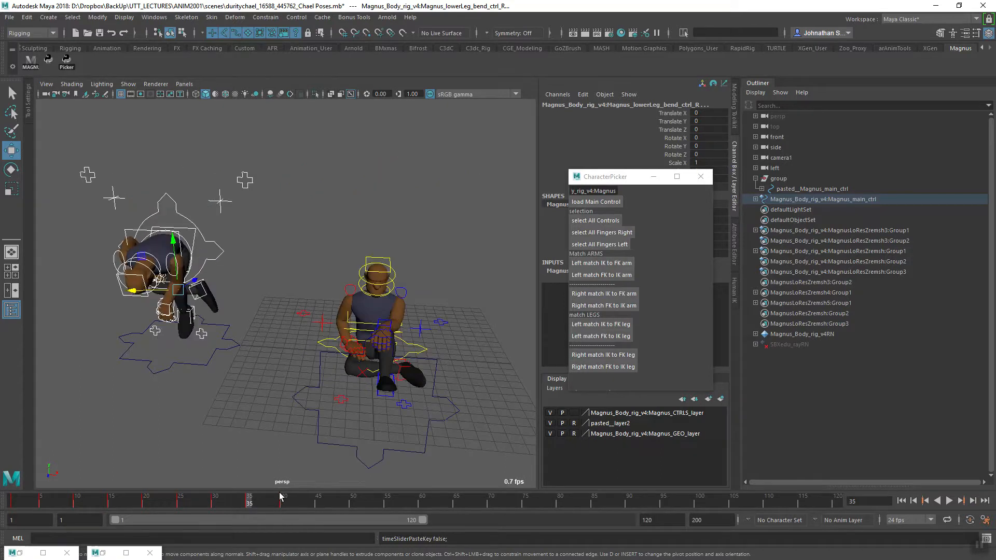
pyautogui.press(',')
pyautogui.press(',')
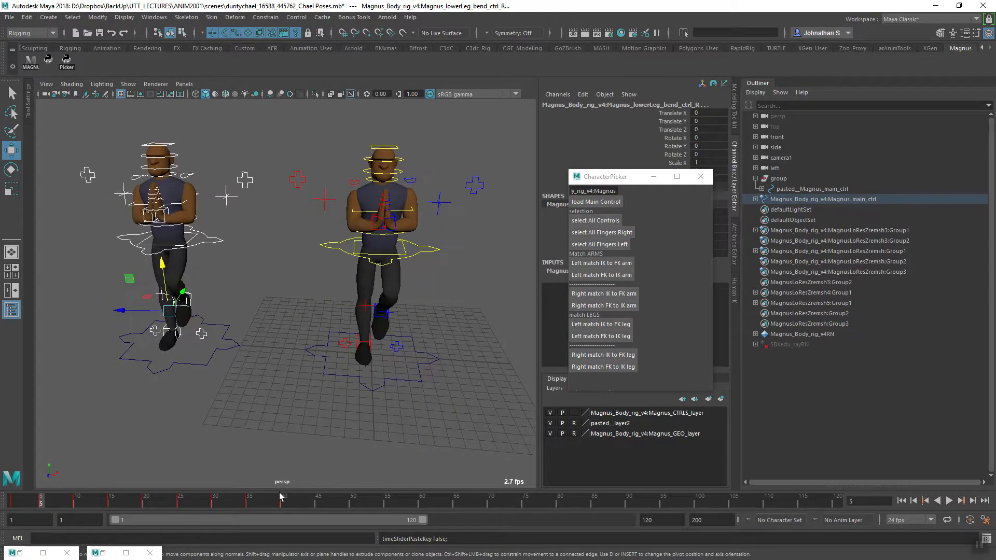
pyautogui.press('.')
pyautogui.press('.')
pyautogui.press('.')
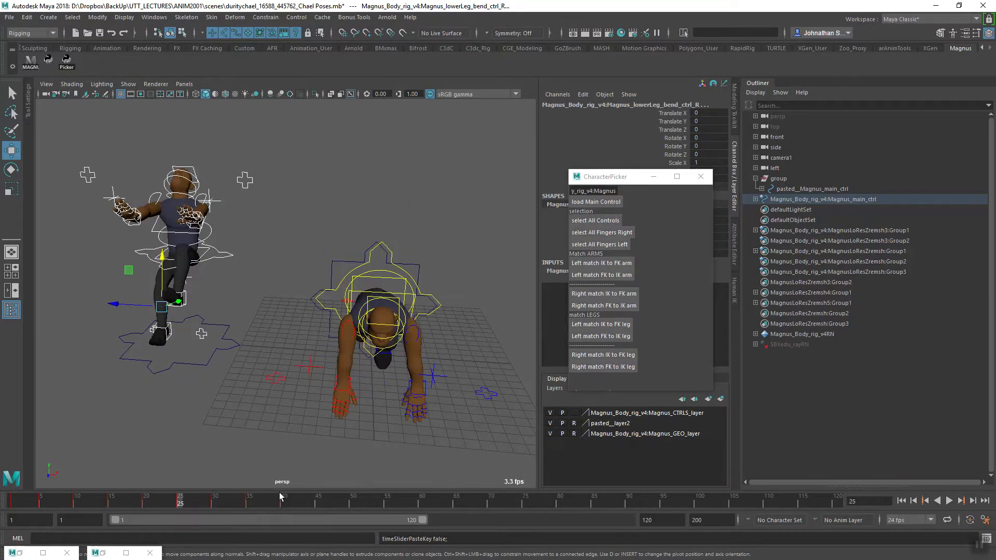
pyautogui.press(',')
pyautogui.press('.')
# Select the pasted rig's main control and compare both rigs from several angles at frames 30, 25 and 20.
pyautogui.keyDown('alt'); pyautogui.moveTo(429, 343); pyautogui.dragTo(363, 329); pyautogui.keyUp('alt')
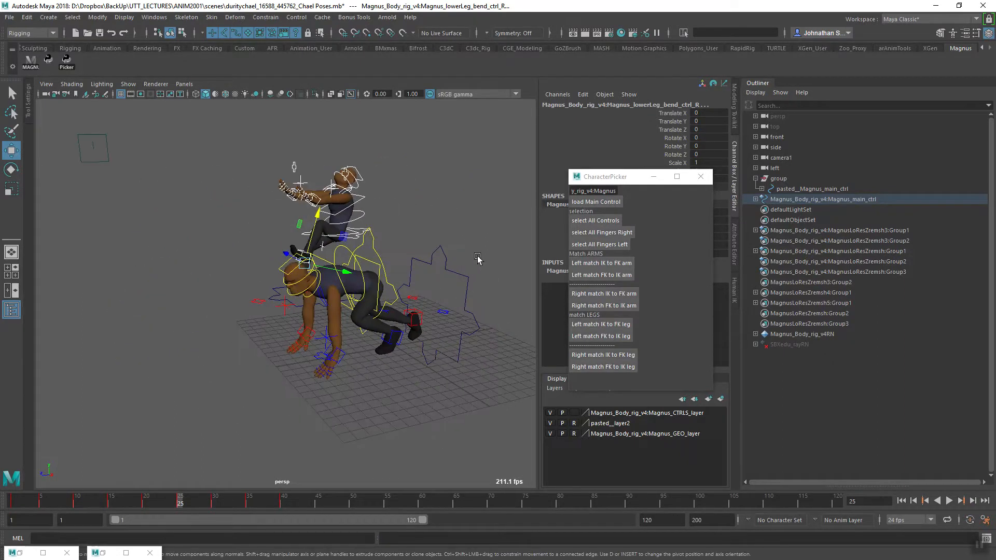
pyautogui.click(461, 271)
pyautogui.keyDown('alt'); pyautogui.moveTo(461, 320); pyautogui.dragTo(358, 267); pyautogui.keyUp('alt')
pyautogui.keyDown('alt'); pyautogui.moveTo(360, 301); pyautogui.dragTo(265, 383); pyautogui.keyUp('alt')
pyautogui.click(216, 501)
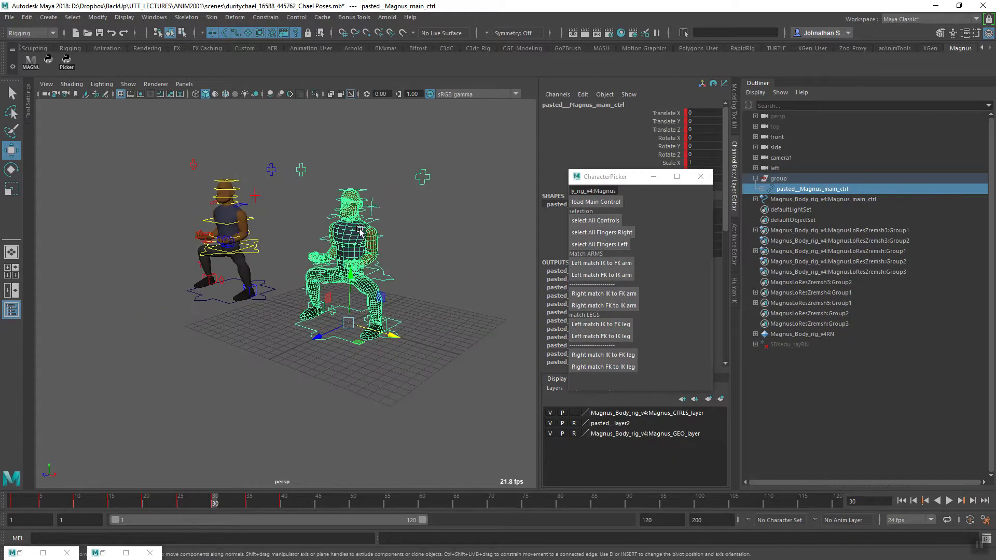
pyautogui.keyDown('alt'); pyautogui.moveTo(347, 351); pyautogui.dragTo(309, 358, button='middle'); pyautogui.keyUp('alt')
pyautogui.scroll(2, 311, 402)
pyautogui.keyDown('alt'); pyautogui.moveTo(314, 403); pyautogui.dragTo(336, 282); pyautogui.keyUp('alt')
pyautogui.click(180, 501)
pyautogui.moveTo(401, 381)
pyautogui.keyDown('alt'); pyautogui.mouseDown()
pyautogui.moveTo(413, 389)
pyautogui.moveTo(399, 357)
pyautogui.moveTo(373, 395)
pyautogui.moveTo(387, 376)
pyautogui.mouseUp(); pyautogui.keyUp('alt')
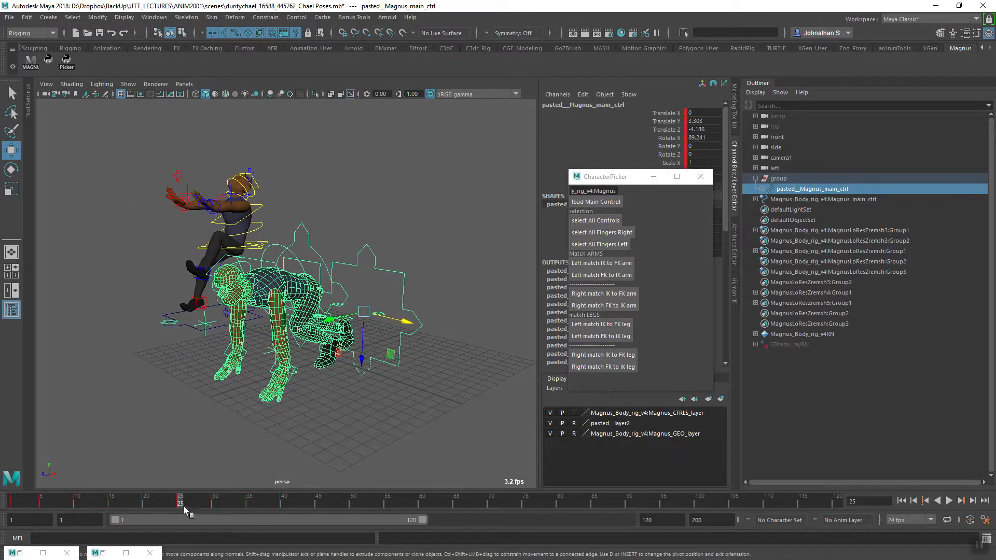
pyautogui.click(146, 508)
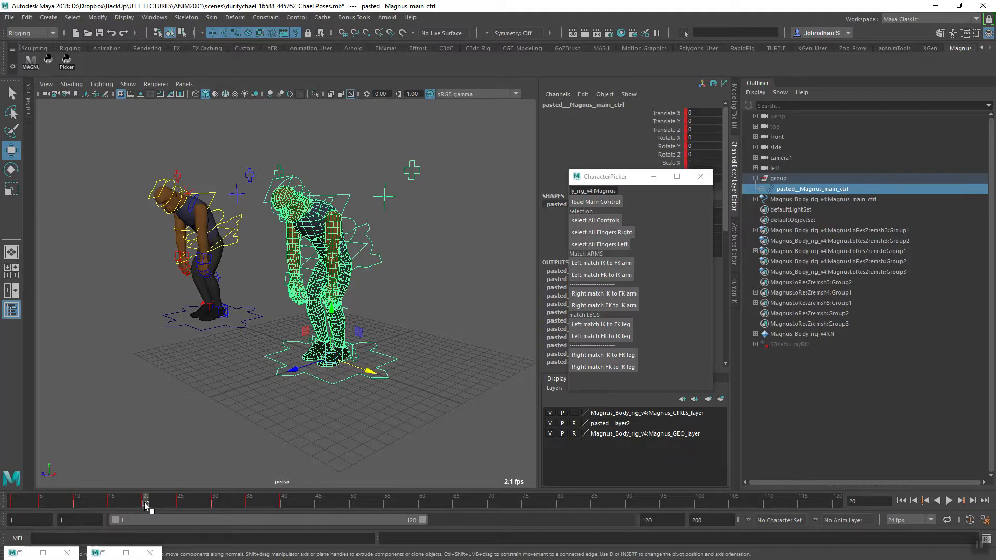
# Carry the pasted rig's main control values from frame 20 over to frame 25.
pyautogui.click(402, 417)
pyautogui.click(346, 383)
pyautogui.moveTo(145, 503); pyautogui.dragTo(179, 505)
pyautogui.keyDown('alt'); pyautogui.moveTo(311, 394); pyautogui.dragTo(296, 407); pyautogui.keyUp('alt')
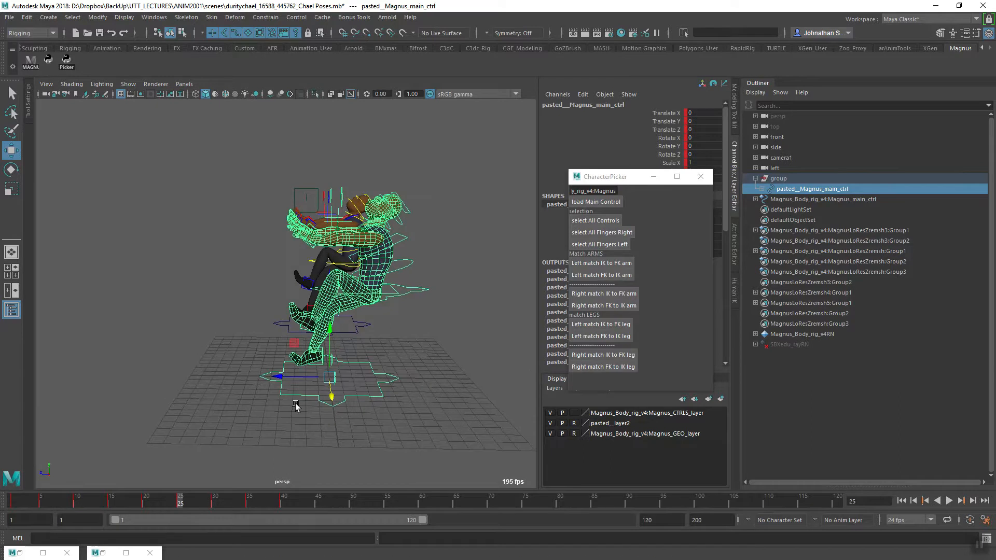
# Try rotating the pasted rig's cog control to -33.745 in Rotate Y at frame 25, and undo the rotation.
pyautogui.click(414, 288)
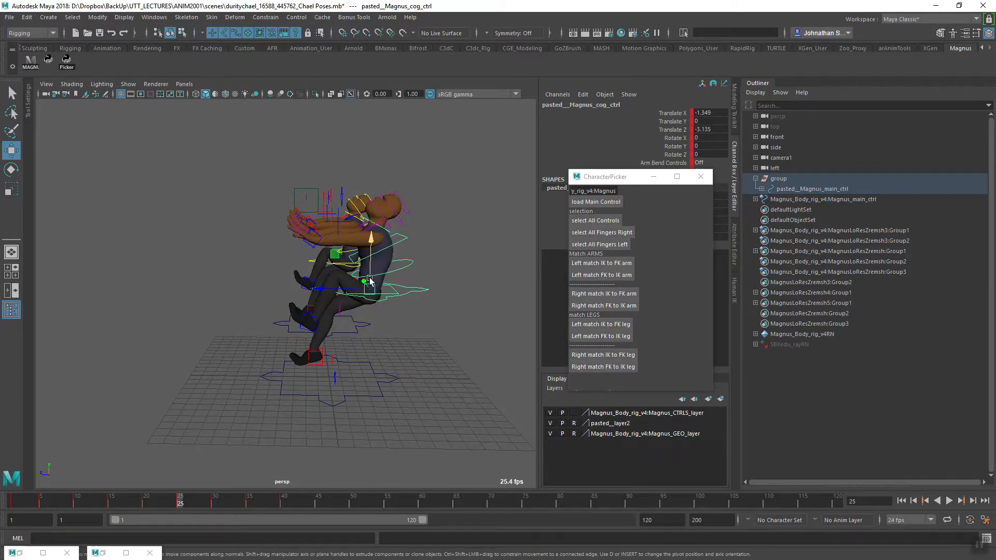
pyautogui.press('e')
pyautogui.moveTo(334, 265); pyautogui.dragTo(322, 289)
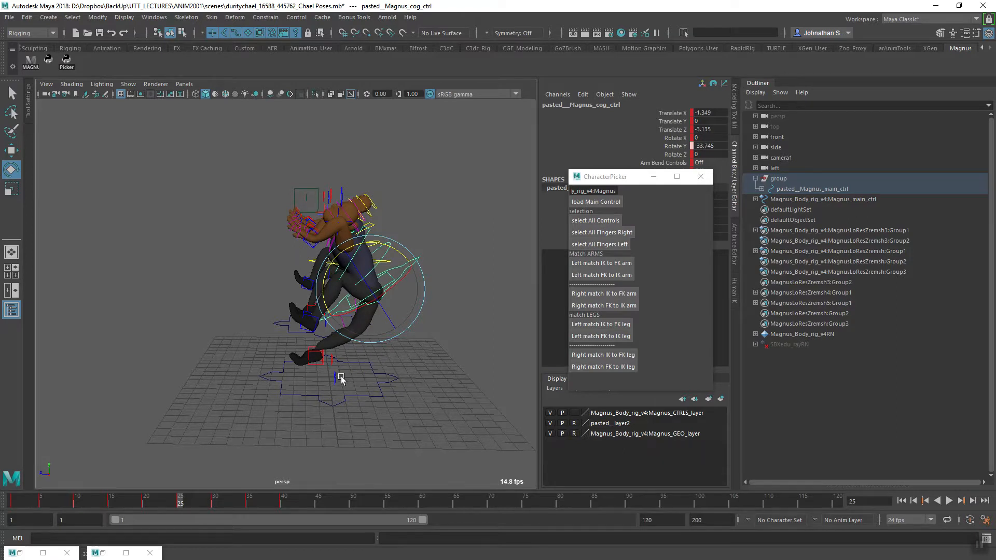
pyautogui.hotkey('ctrl', 'z')
# Undo the main control selection and time changes back to the pasted rig's original crawling pose at frame 25.
pyautogui.keyDown('alt'); pyautogui.moveTo(311, 427); pyautogui.dragTo(369, 356); pyautogui.keyUp('alt')
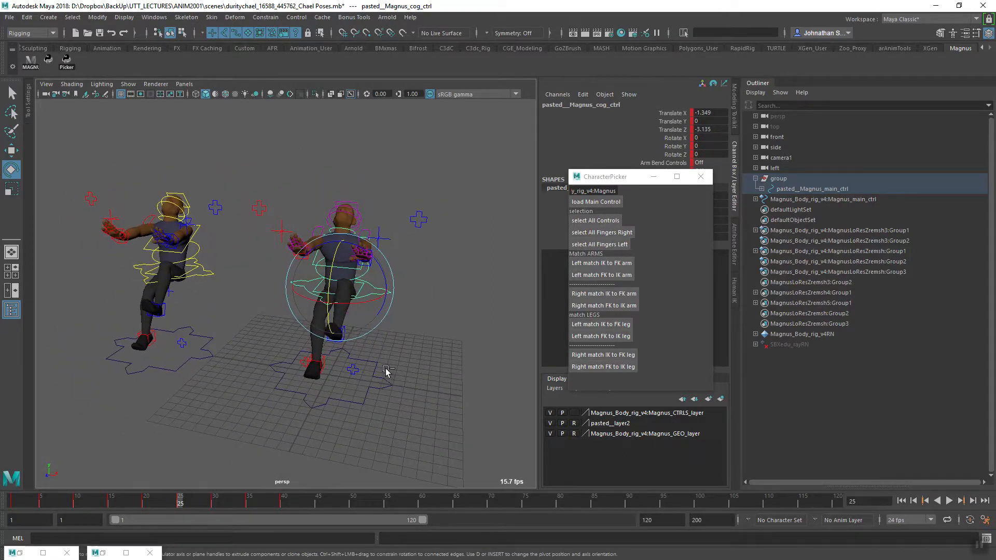
pyautogui.click(382, 375)
pyautogui.hotkey('ctrl', 'z')
pyautogui.hotkey('ctrl', 'z')
pyautogui.hotkey('ctrl', 'z')
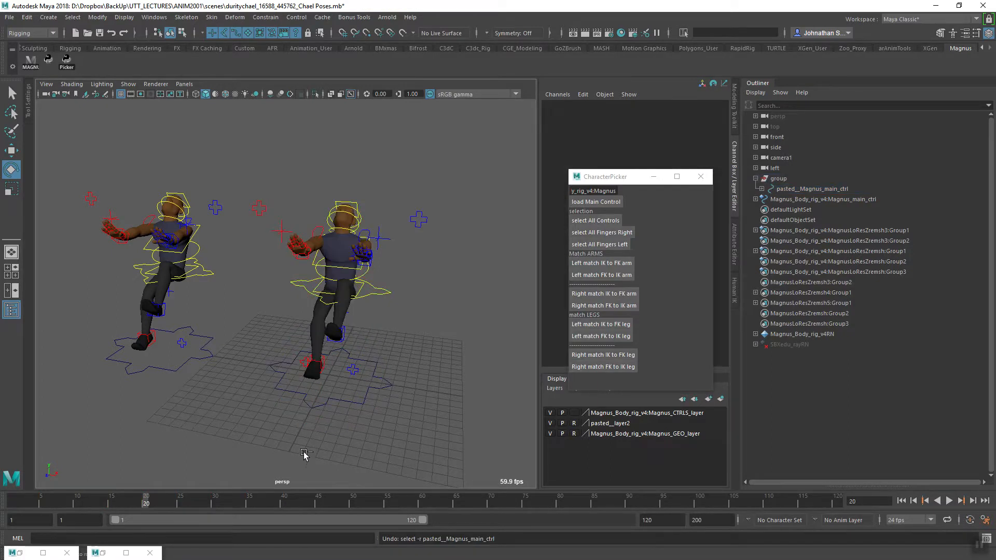
pyautogui.hotkey('ctrl', 'z')
pyautogui.hotkey('ctrl', 'z')
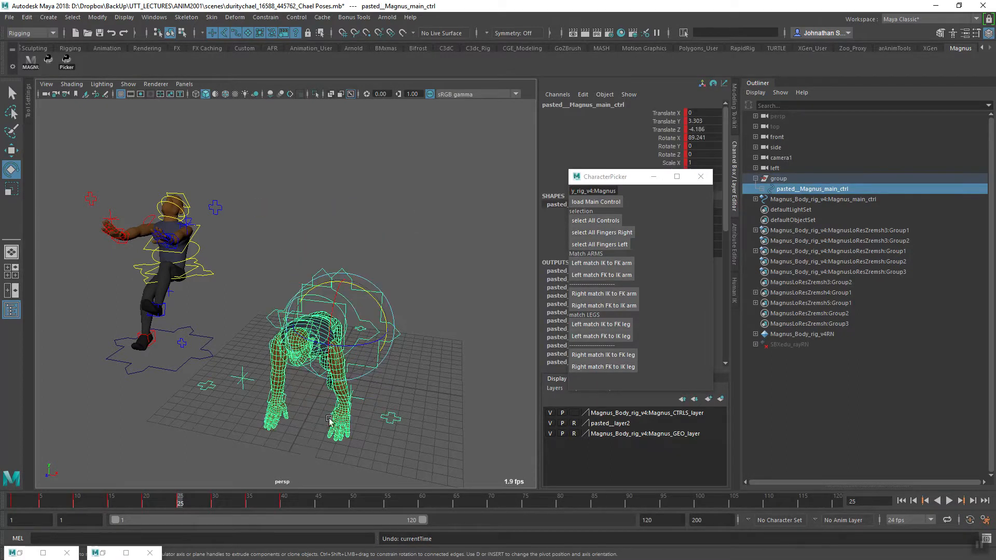
# Set Left FKlegfollow and Right FKlegfollow to 1 on the referenced rig's cog control, moving the CharacterPicker clear of the channel values.
pyautogui.click(435, 369)
pyautogui.keyDown('alt'); pyautogui.moveTo(434, 369); pyautogui.dragTo(335, 332); pyautogui.keyUp('alt')
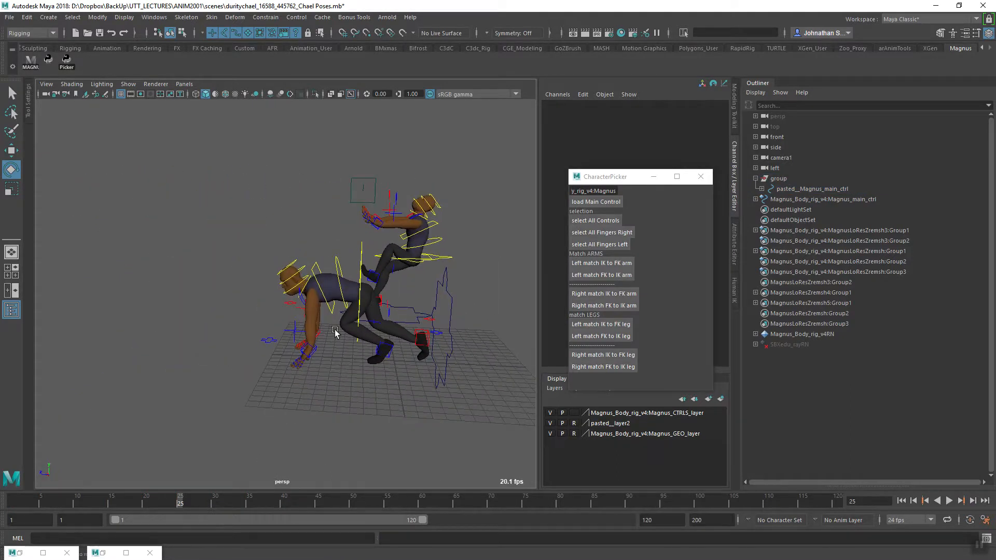
pyautogui.keyDown('alt'); pyautogui.moveTo(303, 387); pyautogui.dragTo(397, 350); pyautogui.keyUp('alt')
pyautogui.click(397, 288)
pyautogui.moveTo(617, 179); pyautogui.dragTo(516, 314)
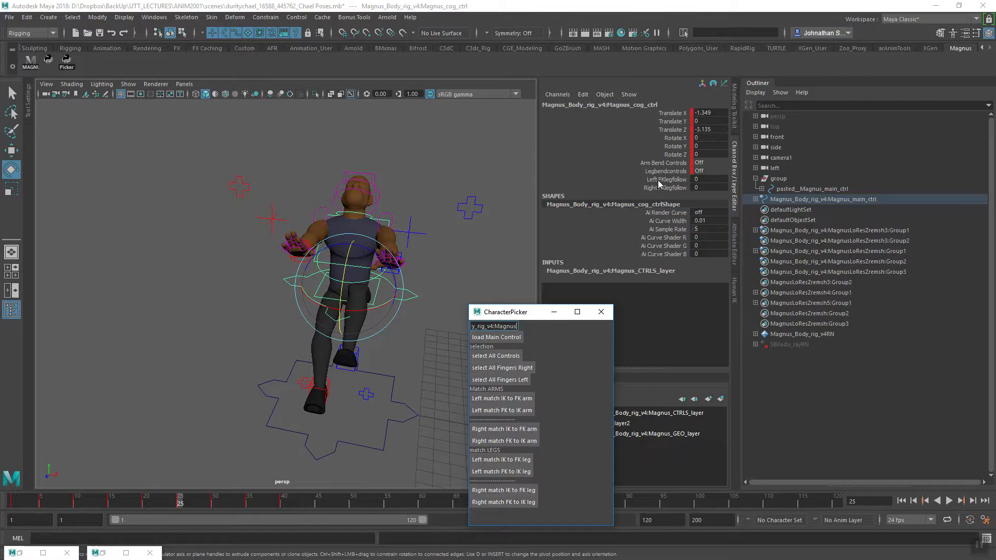
pyautogui.moveTo(658, 181); pyautogui.dragTo(657, 190)
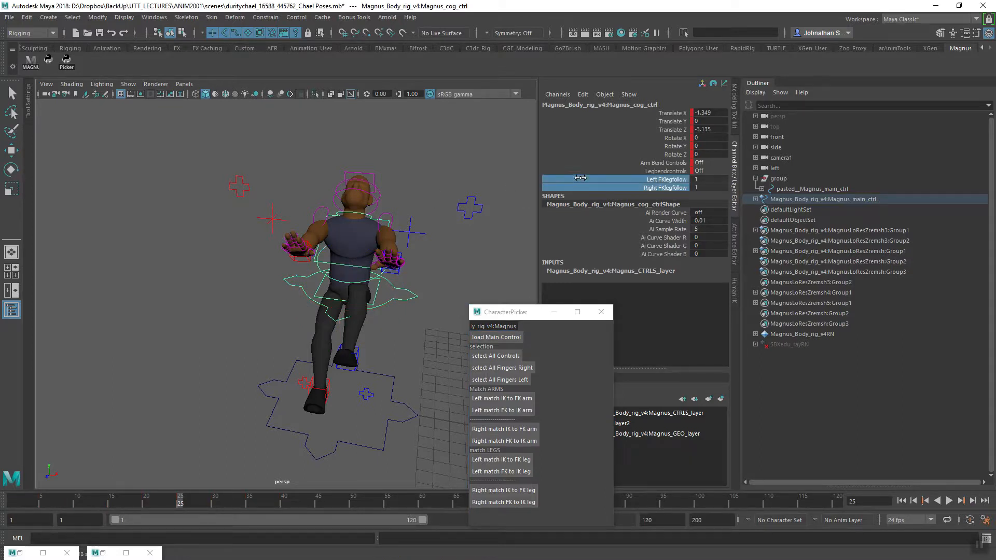
# Examine the referenced rig's frame 25 pose from several angles, near and far, alongside the pasted rig.
pyautogui.keyDown('alt'); pyautogui.moveTo(385, 285); pyautogui.dragTo(148, 270); pyautogui.keyUp('alt')
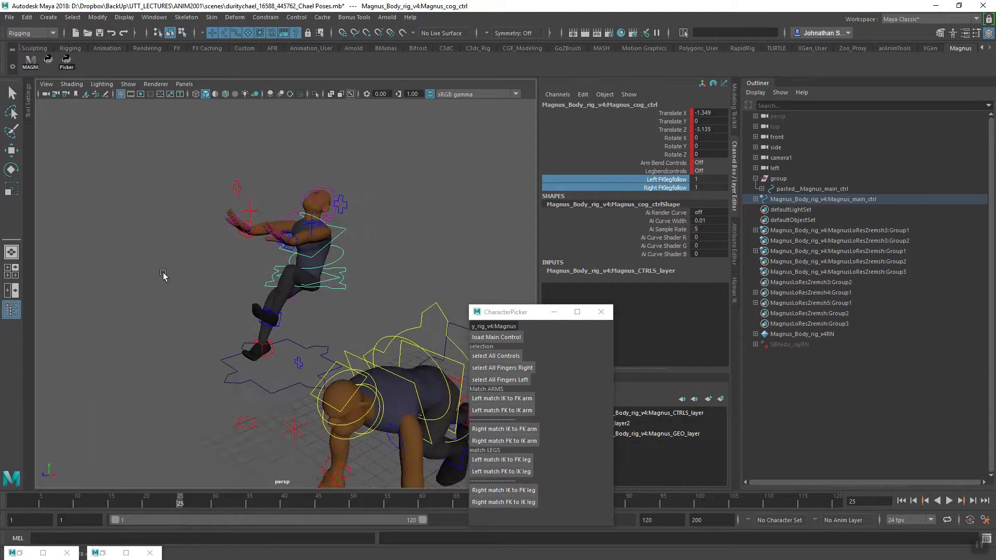
pyautogui.keyDown('alt'); pyautogui.moveTo(149, 269); pyautogui.dragTo(466, 368, button='right'); pyautogui.keyUp('alt')
pyautogui.keyDown('alt'); pyautogui.moveTo(356, 296); pyautogui.dragTo(226, 344); pyautogui.keyUp('alt')
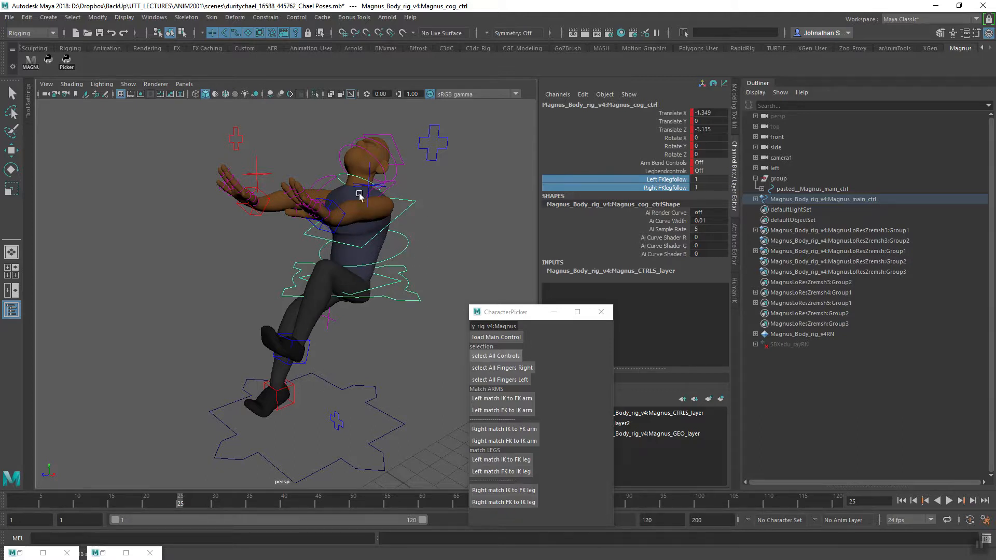
pyautogui.keyDown('alt'); pyautogui.moveTo(385, 383); pyautogui.dragTo(73, 357, button='right'); pyautogui.keyUp('alt')
pyautogui.keyDown('alt'); pyautogui.moveTo(280, 340); pyautogui.dragTo(185, 269, button='middle'); pyautogui.keyUp('alt')
pyautogui.keyDown('alt'); pyautogui.moveTo(185, 269); pyautogui.dragTo(147, 280, button='right'); pyautogui.keyUp('alt')
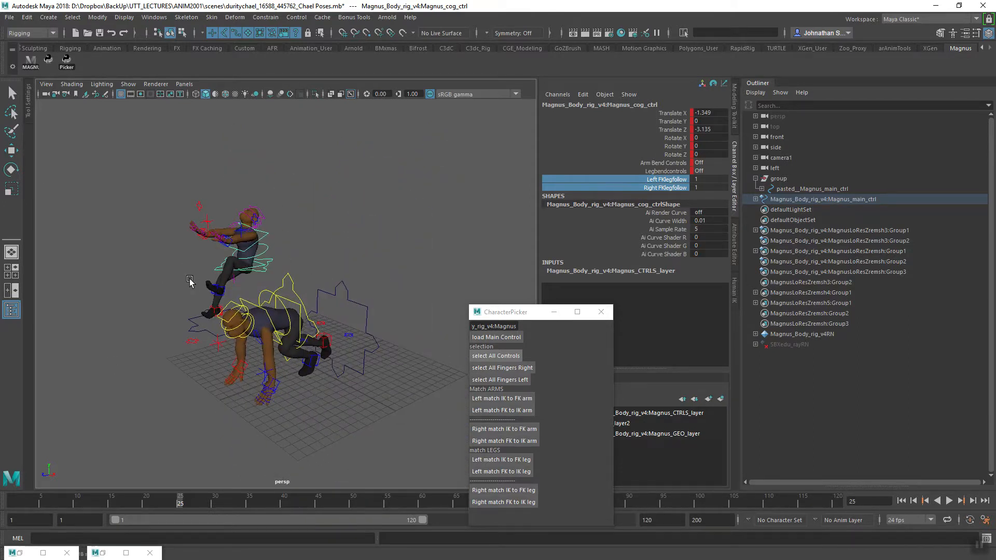
pyautogui.keyDown('alt'); pyautogui.moveTo(190, 282); pyautogui.dragTo(269, 334); pyautogui.keyUp('alt')
pyautogui.keyDown('alt'); pyautogui.moveTo(269, 334); pyautogui.dragTo(436, 377, button='right'); pyautogui.keyUp('alt')
pyautogui.keyDown('alt'); pyautogui.moveTo(329, 267); pyautogui.dragTo(126, 367, button='middle'); pyautogui.keyUp('alt')
pyautogui.keyDown('alt'); pyautogui.moveTo(127, 367); pyautogui.dragTo(400, 380, button='right'); pyautogui.keyUp('alt')
pyautogui.keyDown('alt'); pyautogui.moveTo(357, 256); pyautogui.dragTo(348, 283, button='middle'); pyautogui.keyUp('alt')
pyautogui.keyDown('alt'); pyautogui.moveTo(425, 256); pyautogui.dragTo(371, 317); pyautogui.keyUp('alt')
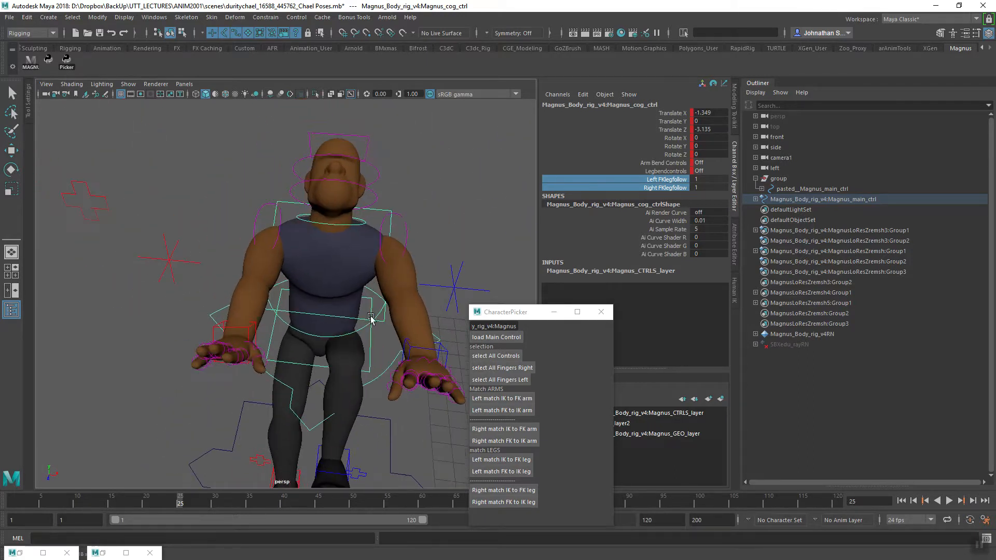
# Select the left and right shoulder controls of the referenced rig and highlight their Fk Arm Follow attribute.
pyautogui.click(404, 230)
pyautogui.press('e')
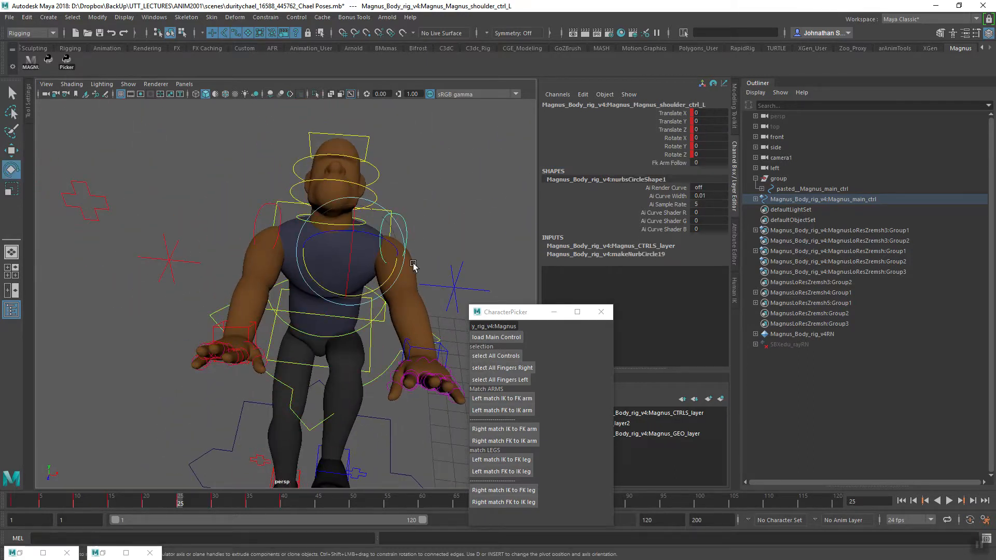
pyautogui.click(260, 224)
pyautogui.click(674, 163)
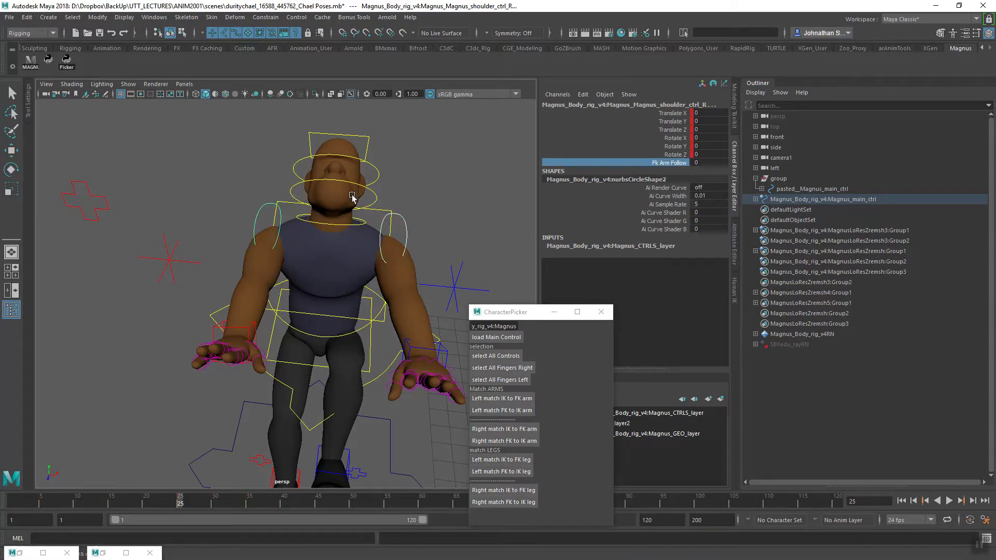
# Set Neck Follow to 1 on the referenced rig's neck control.
pyautogui.keyDown('alt'); pyautogui.moveTo(419, 245); pyautogui.dragTo(298, 229); pyautogui.keyUp('alt')
pyautogui.keyDown('alt'); pyautogui.moveTo(298, 228); pyautogui.dragTo(318, 276, button='middle'); pyautogui.keyUp('alt')
pyautogui.keyDown('alt'); pyautogui.moveTo(318, 276); pyautogui.dragTo(437, 290, button='right'); pyautogui.keyUp('alt')
pyautogui.click(366, 228)
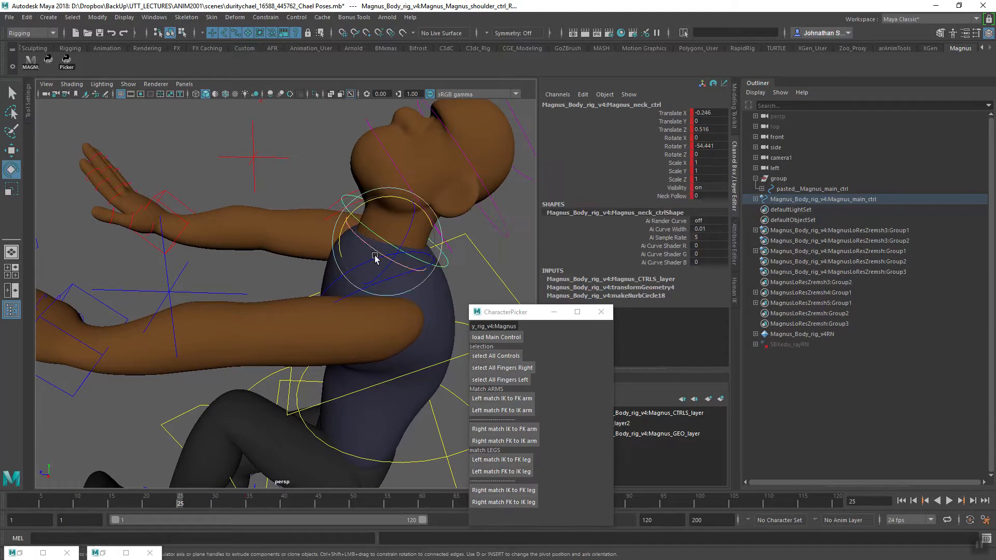
pyautogui.keyDown('alt'); pyautogui.moveTo(384, 280); pyautogui.dragTo(425, 311); pyautogui.keyUp('alt')
pyautogui.keyDown('alt'); pyautogui.moveTo(425, 311); pyautogui.dragTo(375, 301, button='right'); pyautogui.keyUp('alt')
pyautogui.keyDown('alt'); pyautogui.moveTo(375, 300); pyautogui.dragTo(351, 305); pyautogui.keyUp('alt')
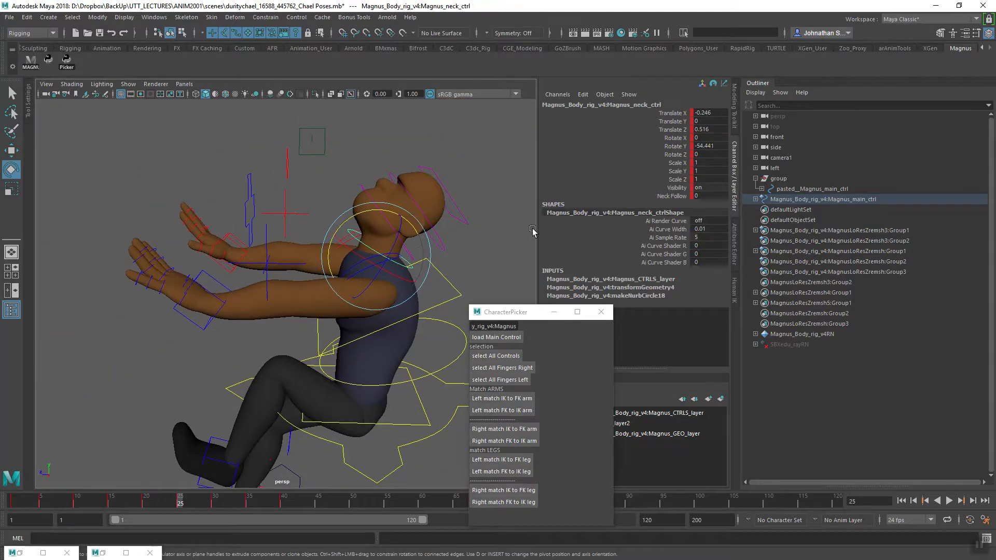
pyautogui.click(674, 197)
pyautogui.moveTo(539, 198); pyautogui.dragTo(566, 194, button='middle')
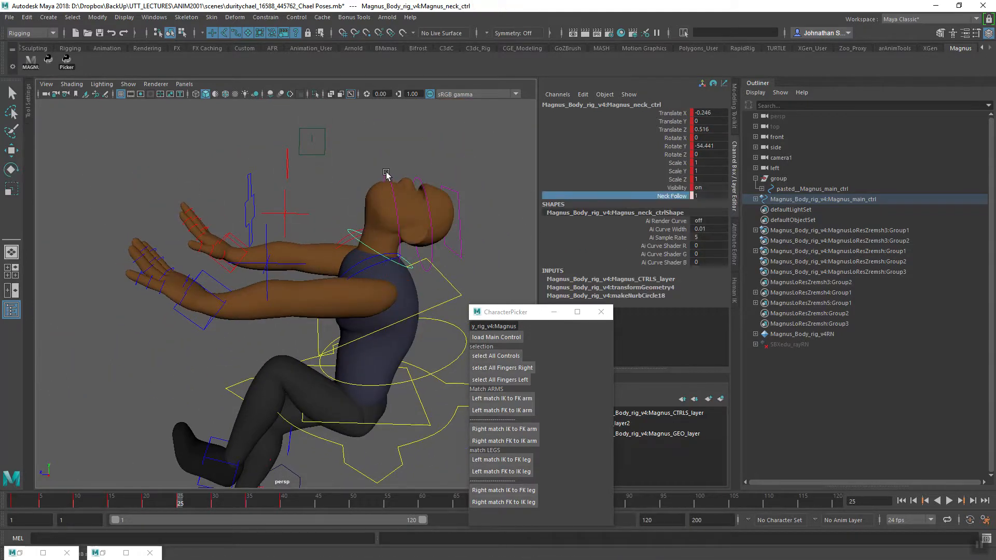
# Tilt the referenced rig's head control forward at frame 25, bringing Rotate Y to about -25.
pyautogui.click(384, 190)
pyautogui.moveTo(357, 203); pyautogui.dragTo(343, 220)
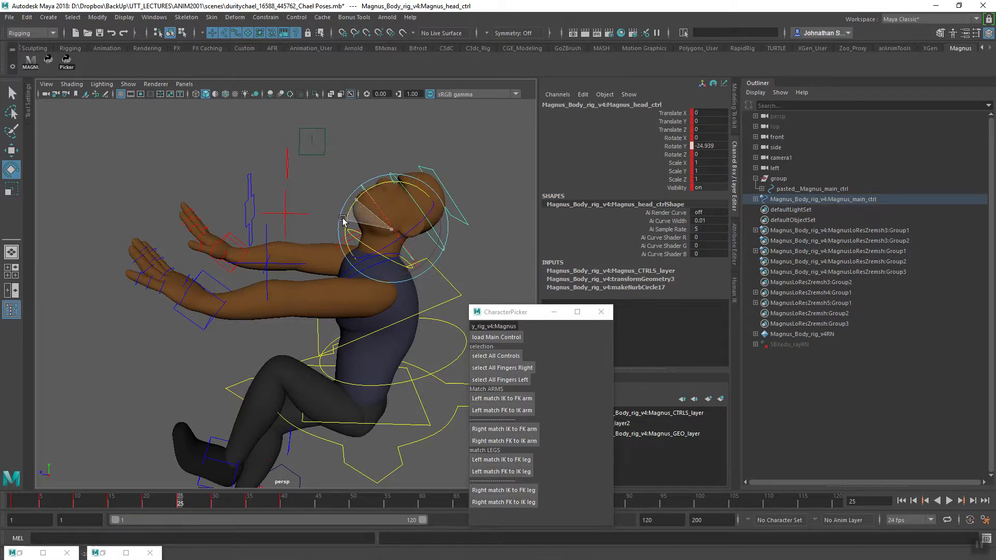
pyautogui.click(373, 147)
# Match the left arm's FK controls to its IK pose on the referenced rig at frame 25.
pyautogui.keyDown('alt'); pyautogui.moveTo(380, 223); pyautogui.dragTo(285, 338, button='right'); pyautogui.keyUp('alt')
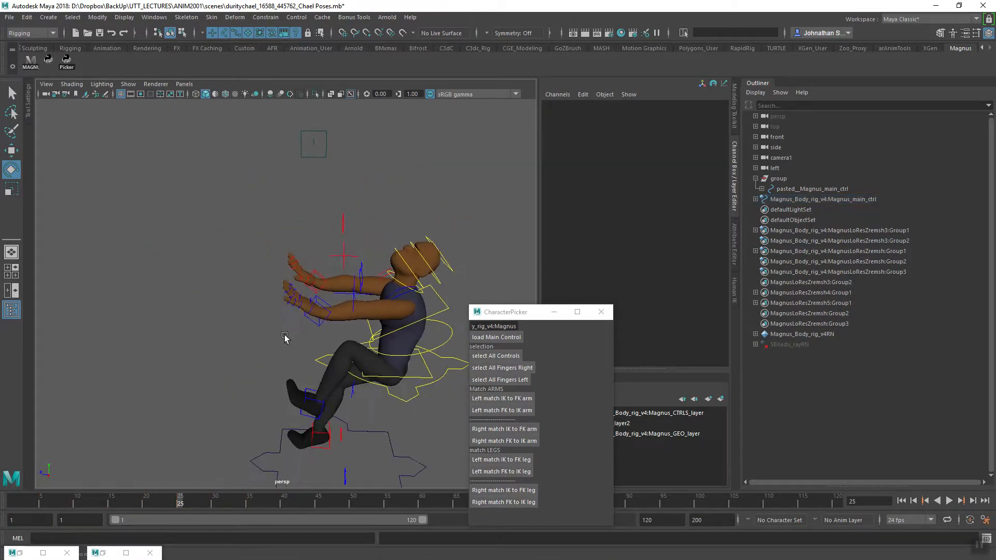
pyautogui.keyDown('alt'); pyautogui.moveTo(284, 337); pyautogui.dragTo(259, 329, button='middle'); pyautogui.keyUp('alt')
pyautogui.keyDown('alt'); pyautogui.moveTo(260, 329); pyautogui.dragTo(373, 406); pyautogui.keyUp('alt')
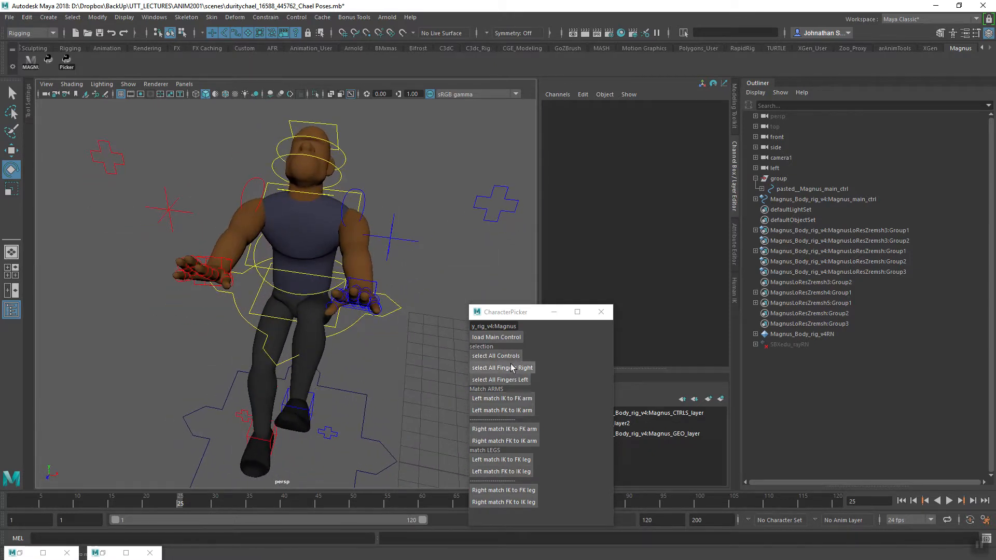
pyautogui.click(503, 356)
pyautogui.click(406, 369)
pyautogui.keyDown('alt'); pyautogui.moveTo(363, 376); pyautogui.dragTo(325, 392); pyautogui.keyUp('alt')
pyautogui.keyDown('alt'); pyautogui.moveTo(325, 391); pyautogui.dragTo(389, 422, button='right'); pyautogui.keyUp('alt')
pyautogui.keyDown('alt'); pyautogui.moveTo(389, 423); pyautogui.dragTo(381, 439); pyautogui.keyUp('alt')
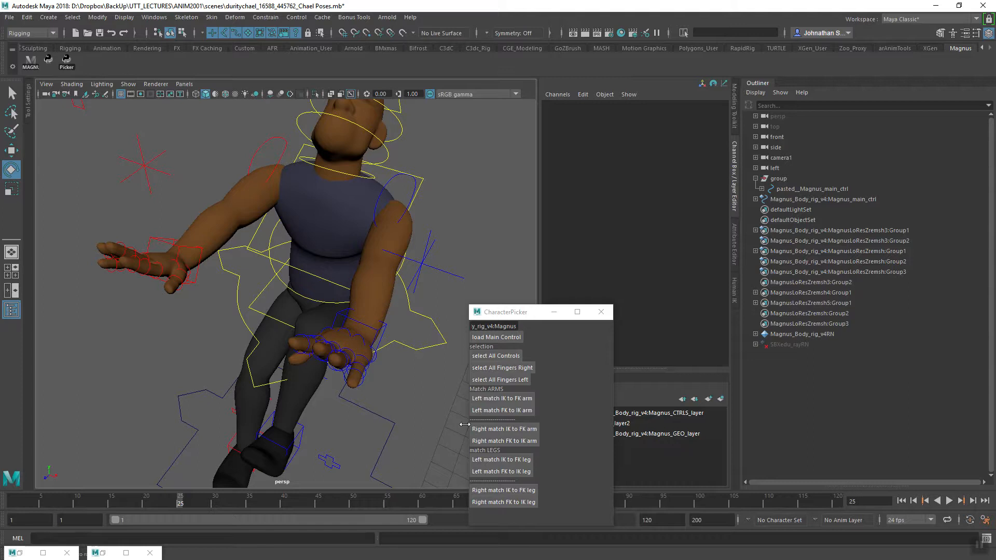
pyautogui.click(495, 410)
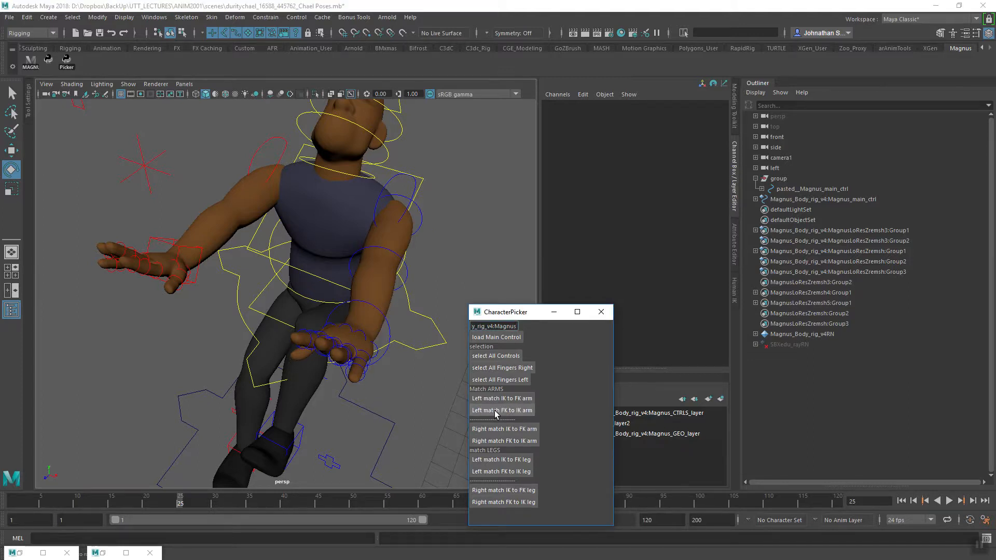
# Select the referenced rig's left arm IK/FK switch control and highlight its Ik Fk attribute.
pyautogui.keyDown('alt'); pyautogui.moveTo(359, 340); pyautogui.dragTo(308, 322); pyautogui.keyUp('alt')
pyautogui.click(425, 228)
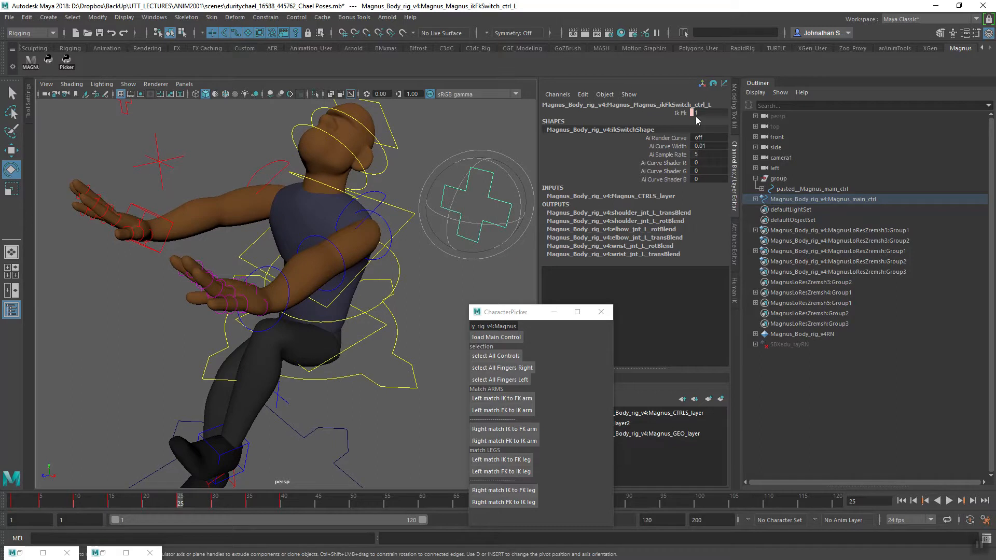
pyautogui.click(679, 113)
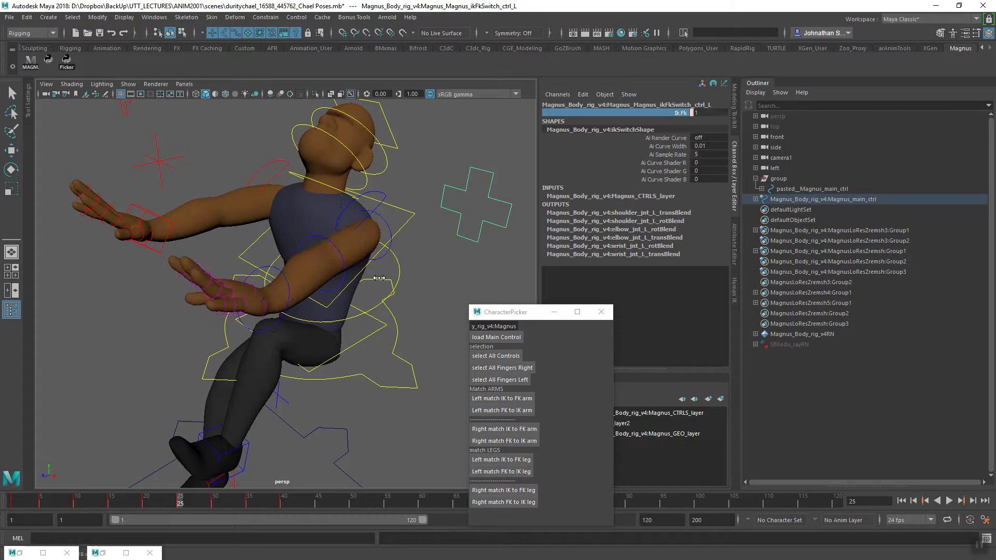
# Match the right arm's FK controls to its IK pose on the referenced rig at frame 25.
pyautogui.keyDown('alt'); pyautogui.moveTo(368, 299); pyautogui.dragTo(274, 323); pyautogui.keyUp('alt')
pyautogui.keyDown('alt'); pyautogui.moveTo(274, 322); pyautogui.dragTo(306, 341, button='middle'); pyautogui.keyUp('alt')
pyautogui.keyDown('alt'); pyautogui.moveTo(258, 349); pyautogui.dragTo(285, 358, button='right'); pyautogui.keyUp('alt')
pyautogui.keyDown('alt'); pyautogui.moveTo(284, 358); pyautogui.dragTo(275, 380, button='middle'); pyautogui.keyUp('alt')
pyautogui.keyDown('alt'); pyautogui.moveTo(289, 383); pyautogui.dragTo(255, 371, button='right'); pyautogui.keyUp('alt')
pyautogui.keyDown('alt'); pyautogui.moveTo(255, 371); pyautogui.dragTo(262, 337, button='middle'); pyautogui.keyUp('alt')
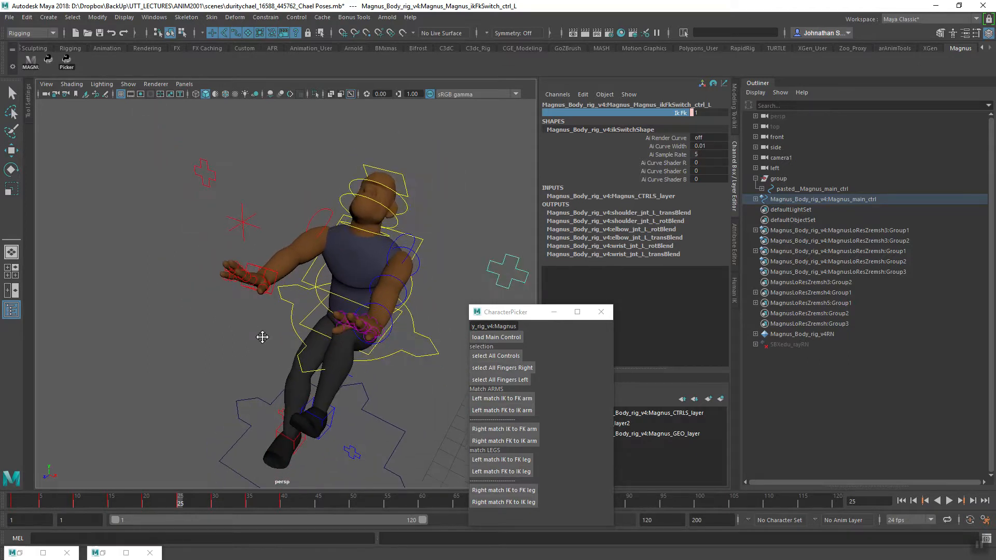
pyautogui.keyDown('alt'); pyautogui.moveTo(335, 431); pyautogui.dragTo(329, 404); pyautogui.keyUp('alt')
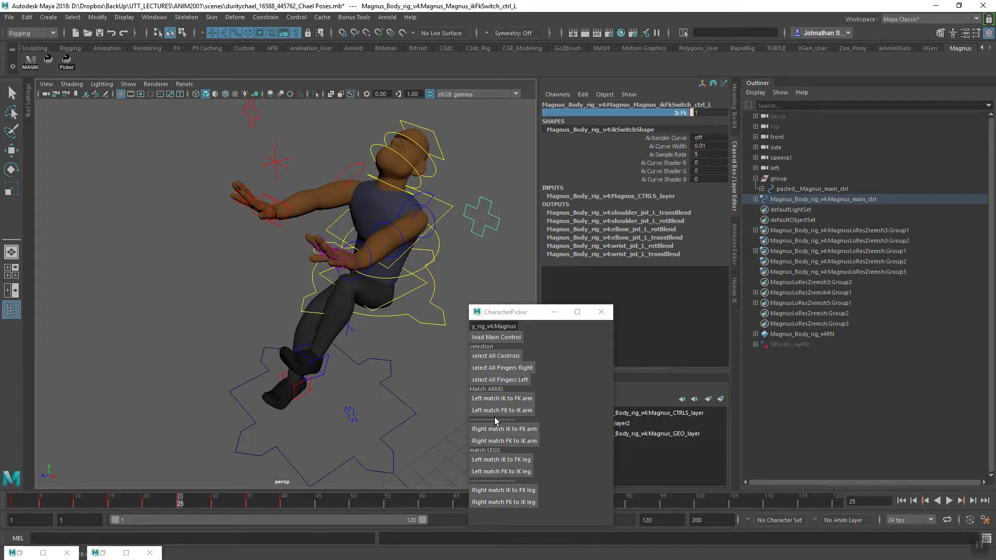
pyautogui.click(498, 442)
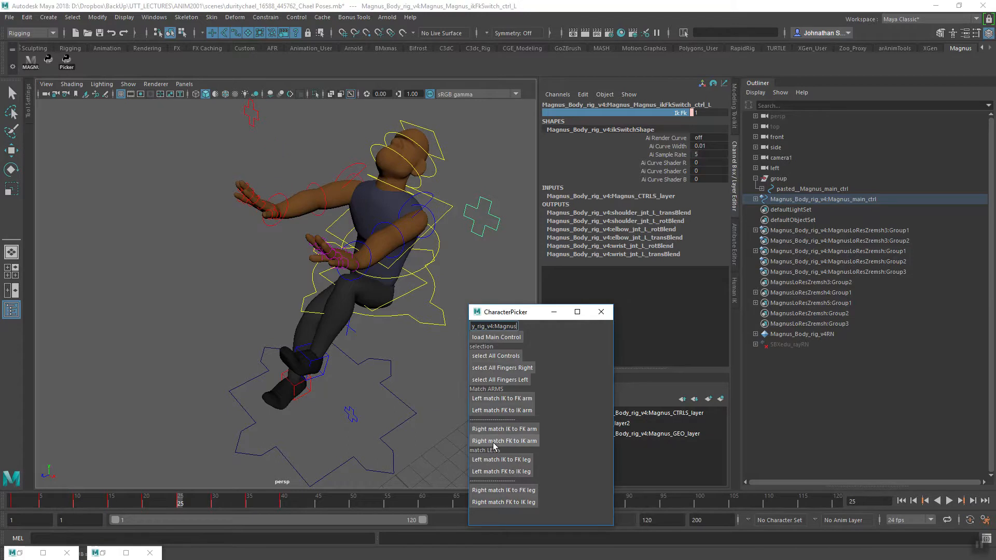
# Match the FK controls of both legs to their IK pose on the referenced rig at frame 25.
pyautogui.click(502, 473)
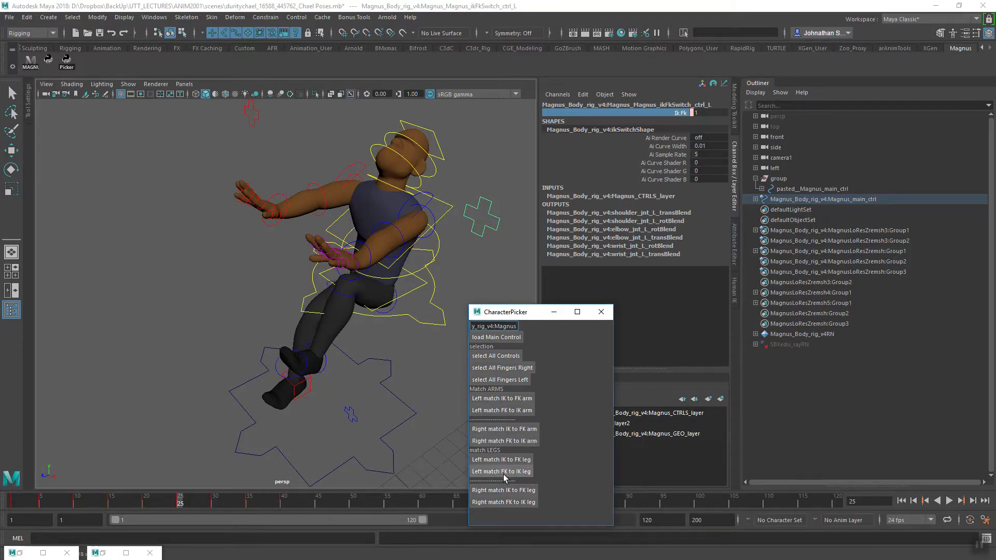
pyautogui.click(503, 503)
pyautogui.keyDown('alt'); pyautogui.moveTo(286, 398); pyautogui.dragTo(358, 357); pyautogui.keyUp('alt')
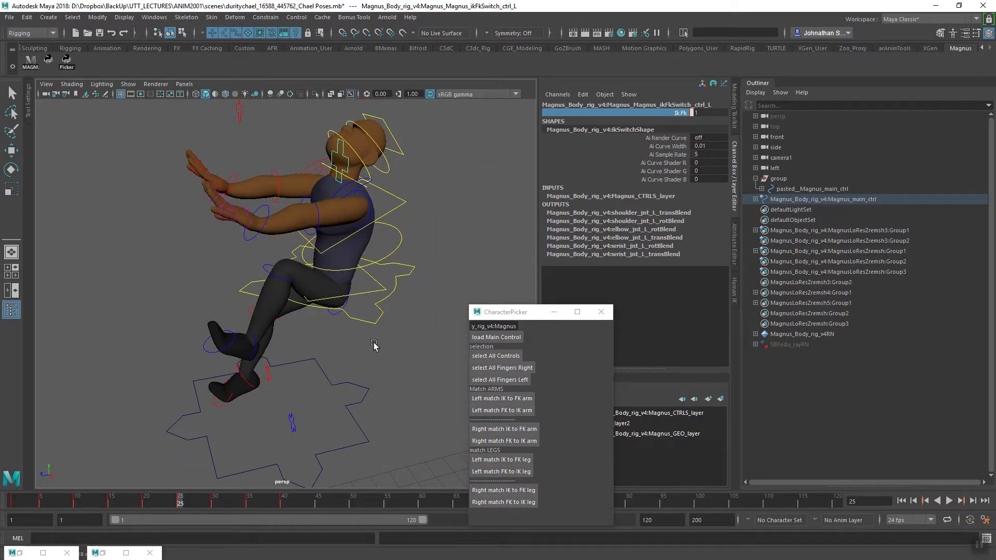
# Tilt the referenced rig's COG control forward at frame 25, bringing Rotate Y to about -74.
pyautogui.click(373, 322)
pyautogui.keyDown('alt'); pyautogui.moveTo(418, 384); pyautogui.dragTo(306, 357, button='right'); pyautogui.keyUp('alt')
pyautogui.moveTo(306, 357)
pyautogui.keyDown('alt'); pyautogui.mouseDown()
pyautogui.moveTo(332, 351)
pyautogui.moveTo(309, 329)
pyautogui.moveTo(318, 346)
pyautogui.mouseUp(); pyautogui.keyUp('alt')
pyautogui.moveTo(292, 247); pyautogui.dragTo(293, 240)
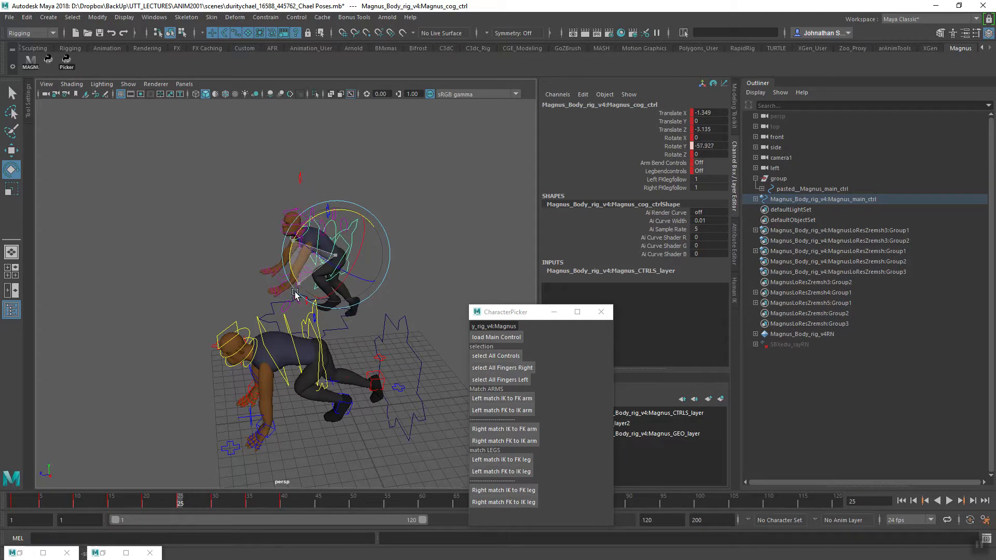
pyautogui.keyDown('alt'); pyautogui.moveTo(241, 302); pyautogui.dragTo(229, 358); pyautogui.keyUp('alt')
pyautogui.keyDown('alt'); pyautogui.moveTo(228, 357); pyautogui.dragTo(340, 382, button='right'); pyautogui.keyUp('alt')
pyautogui.keyDown('alt'); pyautogui.moveTo(329, 368); pyautogui.dragTo(326, 374); pyautogui.keyUp('alt')
pyautogui.moveTo(352, 259); pyautogui.dragTo(263, 319)
pyautogui.click(262, 317)
pyautogui.click(360, 248)
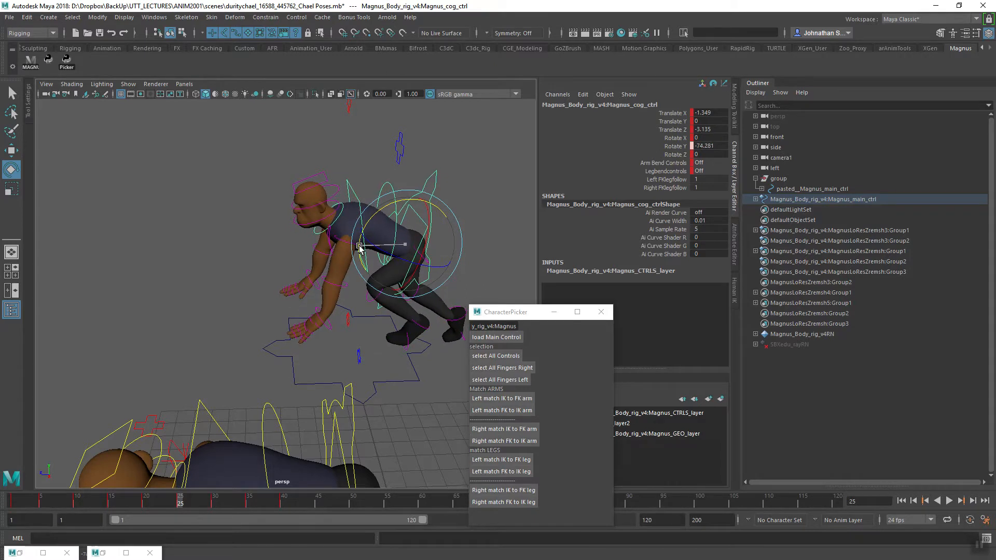
# Rotate the referenced rig's COG control further forward to Rotate Y about -88.6, parallel to the pasted rig's torso.
pyautogui.keyDown('alt'); pyautogui.moveTo(294, 360); pyautogui.dragTo(405, 330); pyautogui.keyUp('alt')
pyautogui.press('space')
pyautogui.keyDown('alt'); pyautogui.moveTo(333, 321); pyautogui.dragTo(367, 350, button='middle'); pyautogui.keyUp('alt')
pyautogui.moveTo(413, 253); pyautogui.dragTo(410, 242)
# Move the COG control onto the pasted rig, to Translate X about -2.46 and Z about 3.55, and refine Rotate Y to about -88.9.
pyautogui.press('w')
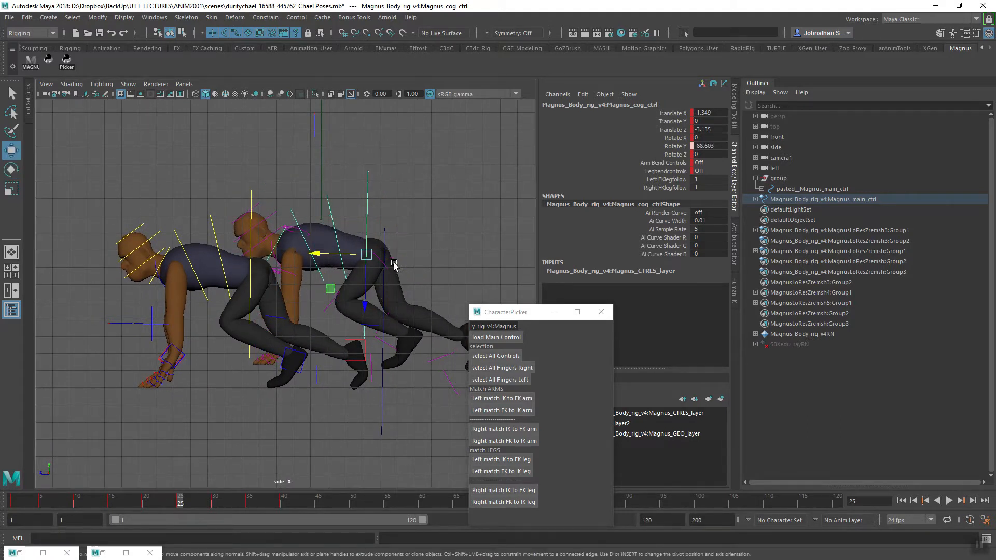
pyautogui.moveTo(312, 282); pyautogui.dragTo(215, 311, button='middle')
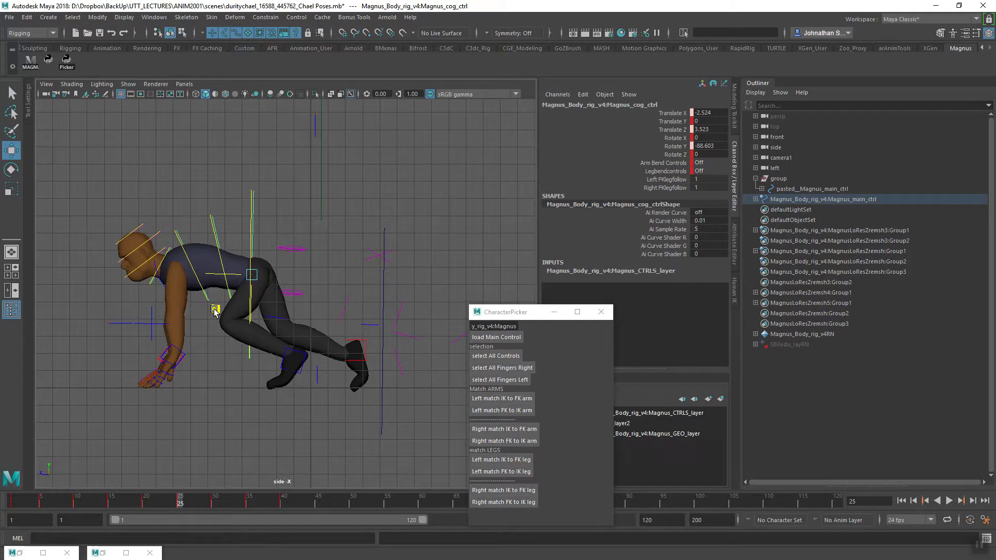
pyautogui.keyDown('alt'); pyautogui.moveTo(199, 343); pyautogui.dragTo(244, 319, button='middle'); pyautogui.keyUp('alt')
pyautogui.keyDown('alt'); pyautogui.moveTo(244, 320); pyautogui.dragTo(287, 377, button='right'); pyautogui.keyUp('alt')
pyautogui.keyDown('alt'); pyautogui.moveTo(253, 366); pyautogui.dragTo(269, 376, button='middle'); pyautogui.keyUp('alt')
pyautogui.press('e')
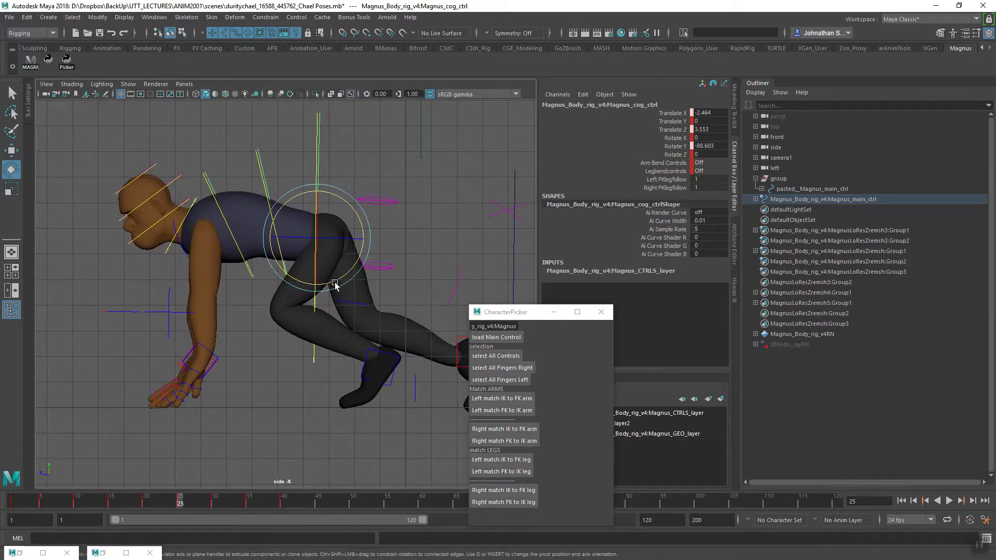
pyautogui.moveTo(340, 279); pyautogui.dragTo(340, 279)
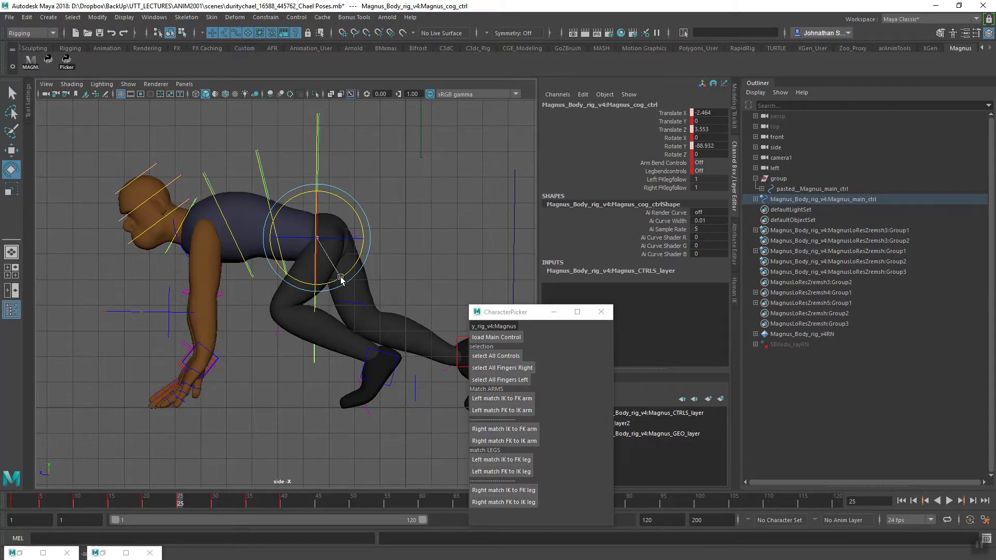
pyautogui.keyDown('alt'); pyautogui.moveTo(335, 311); pyautogui.dragTo(292, 308, button='middle'); pyautogui.keyUp('alt')
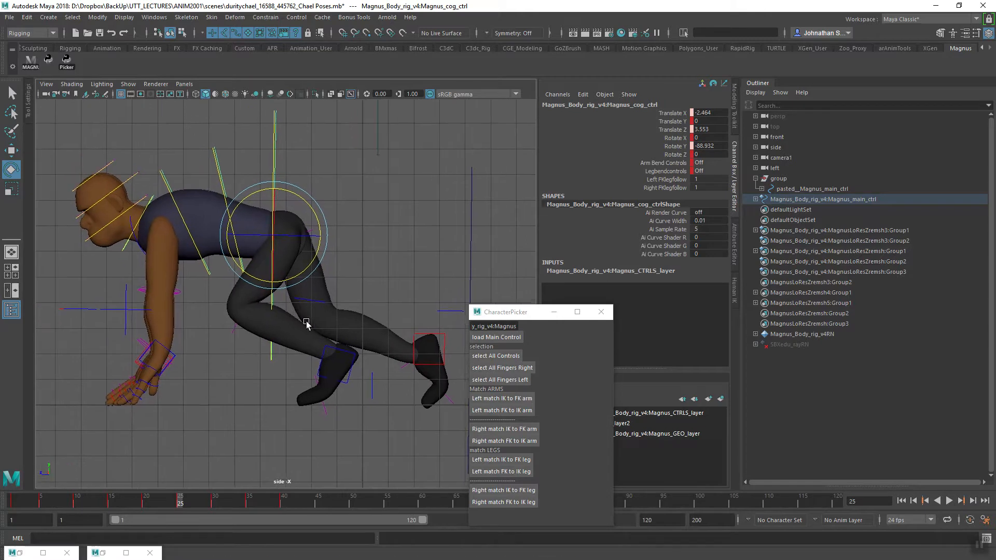
# Match the IK controls of both arms and both legs to their FK pose on the referenced rig.
pyautogui.press('space')
pyautogui.moveTo(280, 349); pyautogui.dragTo(382, 347)
pyautogui.keyDown('alt'); pyautogui.moveTo(382, 347); pyautogui.dragTo(265, 307, button='middle'); pyautogui.keyUp('alt')
pyautogui.keyDown('alt'); pyautogui.moveTo(265, 307); pyautogui.dragTo(273, 349); pyautogui.keyUp('alt')
pyautogui.keyDown('alt'); pyautogui.moveTo(274, 349); pyautogui.dragTo(325, 367, button='middle'); pyautogui.keyUp('alt')
pyautogui.keyDown('alt'); pyautogui.moveTo(325, 367); pyautogui.dragTo(383, 334, button='right'); pyautogui.keyUp('alt')
pyautogui.keyDown('alt'); pyautogui.moveTo(383, 335); pyautogui.dragTo(349, 424); pyautogui.keyUp('alt')
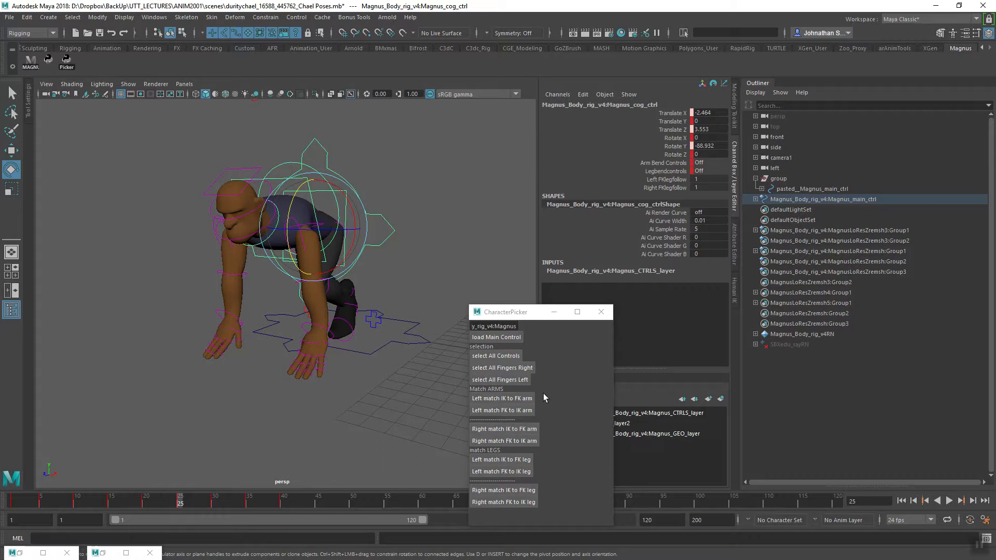
pyautogui.click(522, 399)
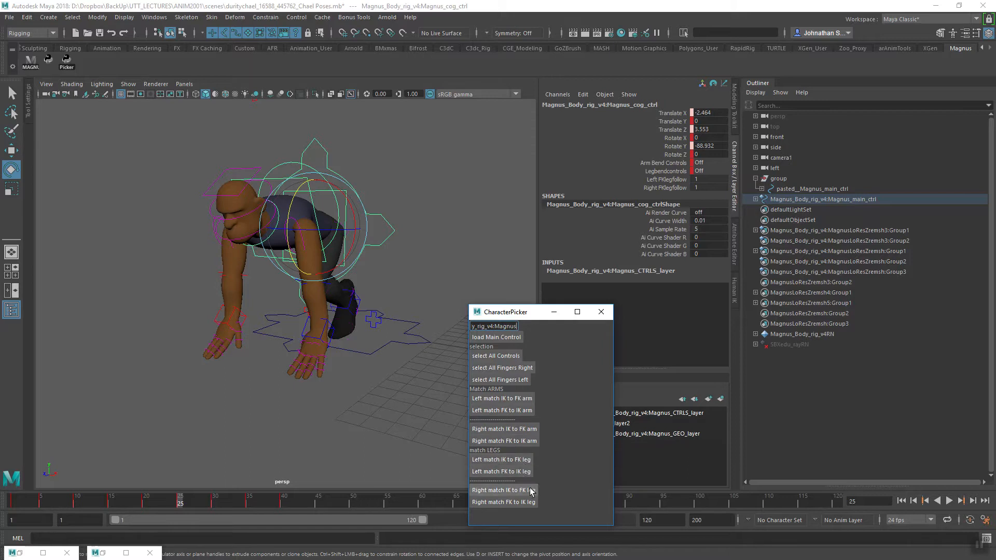
# Clear the selection and examine the crouched rig's arms and legs from several angles.
pyautogui.keyDown('alt'); pyautogui.moveTo(344, 384); pyautogui.dragTo(288, 384); pyautogui.keyUp('alt')
pyautogui.keyDown('alt'); pyautogui.moveTo(289, 384); pyautogui.dragTo(383, 383, button='right'); pyautogui.keyUp('alt')
pyautogui.moveTo(361, 273); pyautogui.dragTo(361, 277)
pyautogui.keyDown('alt'); pyautogui.moveTo(338, 311); pyautogui.dragTo(362, 398, button='middle'); pyautogui.keyUp('alt')
pyautogui.click(340, 400)
pyautogui.keyDown('alt'); pyautogui.moveTo(338, 400); pyautogui.dragTo(297, 407); pyautogui.keyUp('alt')
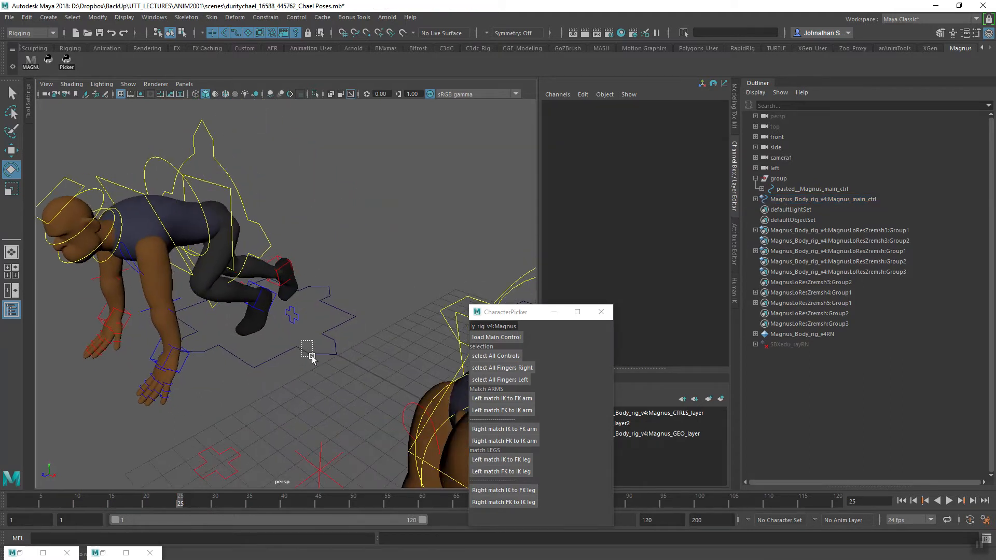
pyautogui.moveTo(311, 358); pyautogui.dragTo(311, 359)
pyautogui.click(306, 409)
pyautogui.keyDown('alt'); pyautogui.moveTo(307, 410); pyautogui.dragTo(368, 383); pyautogui.keyUp('alt')
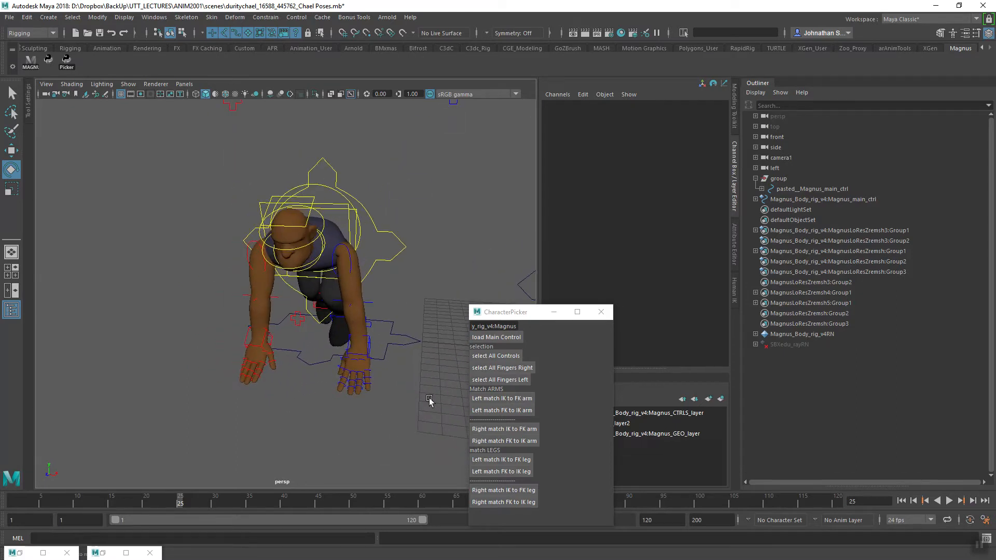
# Select all controls of the referenced rig, key them at frame 25, and clear the selection.
pyautogui.click(493, 356)
pyautogui.keyDown('alt'); pyautogui.moveTo(318, 402); pyautogui.dragTo(364, 305); pyautogui.keyUp('alt')
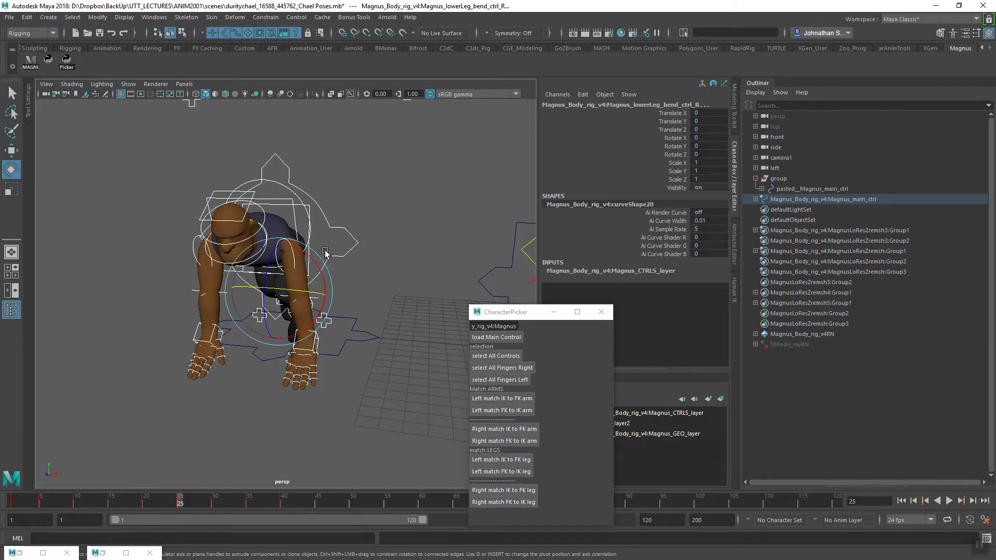
pyautogui.keyDown('alt'); pyautogui.moveTo(355, 351); pyautogui.dragTo(205, 383); pyautogui.keyUp('alt')
pyautogui.keyDown('alt'); pyautogui.moveTo(205, 383); pyautogui.dragTo(274, 373, button='middle'); pyautogui.keyUp('alt')
pyautogui.keyDown('alt'); pyautogui.moveTo(273, 373); pyautogui.dragTo(336, 394, button='right'); pyautogui.keyUp('alt')
pyautogui.keyDown('alt'); pyautogui.moveTo(335, 393); pyautogui.dragTo(347, 420, button='middle'); pyautogui.keyUp('alt')
pyautogui.click(347, 420)
pyautogui.keyDown('alt'); pyautogui.moveTo(347, 420); pyautogui.dragTo(327, 406); pyautogui.keyUp('alt')
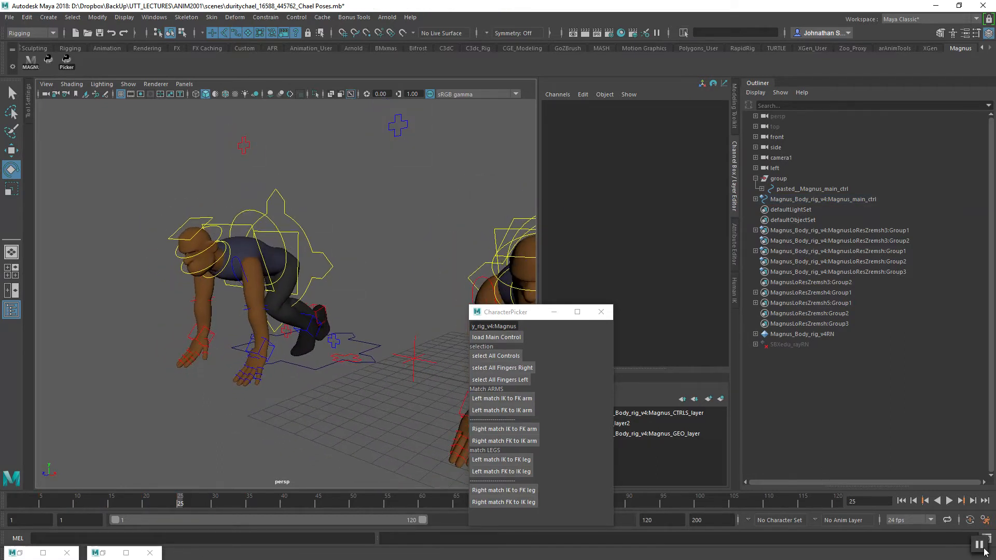
# Move the referenced rig's left and right IK elbow controls backward behind the arms.
pyautogui.scroll(10, 235, 361)
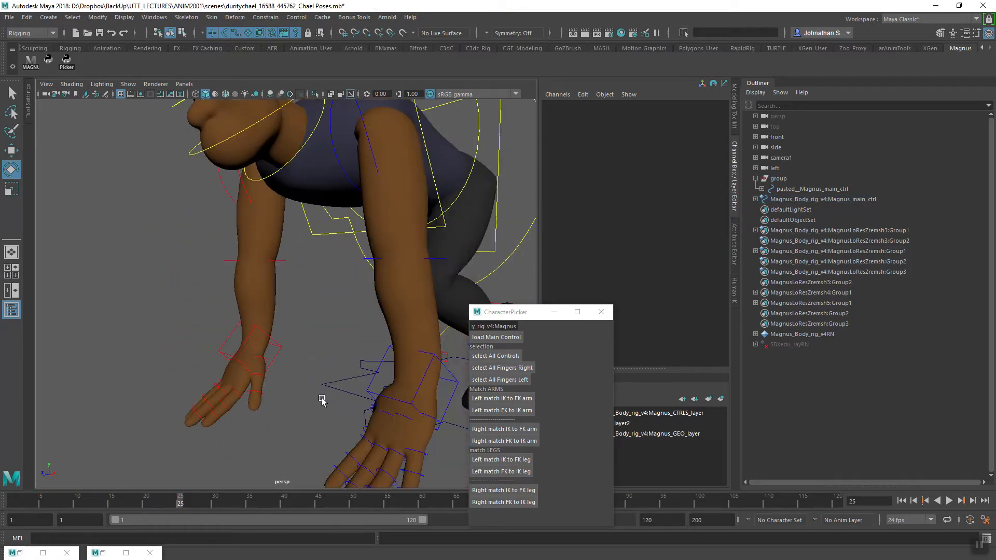
pyautogui.keyDown('alt'); pyautogui.moveTo(236, 360); pyautogui.dragTo(202, 346); pyautogui.keyUp('alt')
pyautogui.click(199, 358)
pyautogui.press('w')
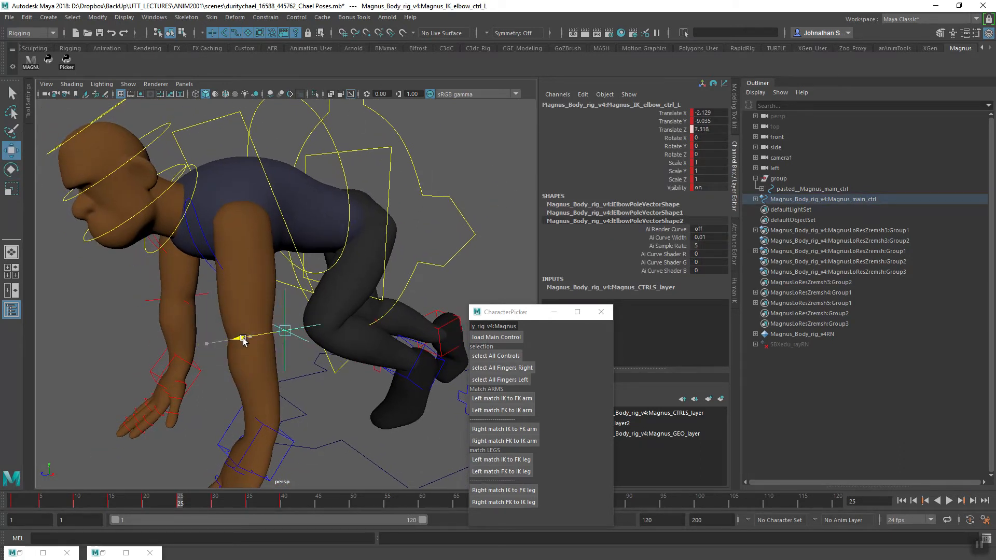
pyautogui.click(193, 302)
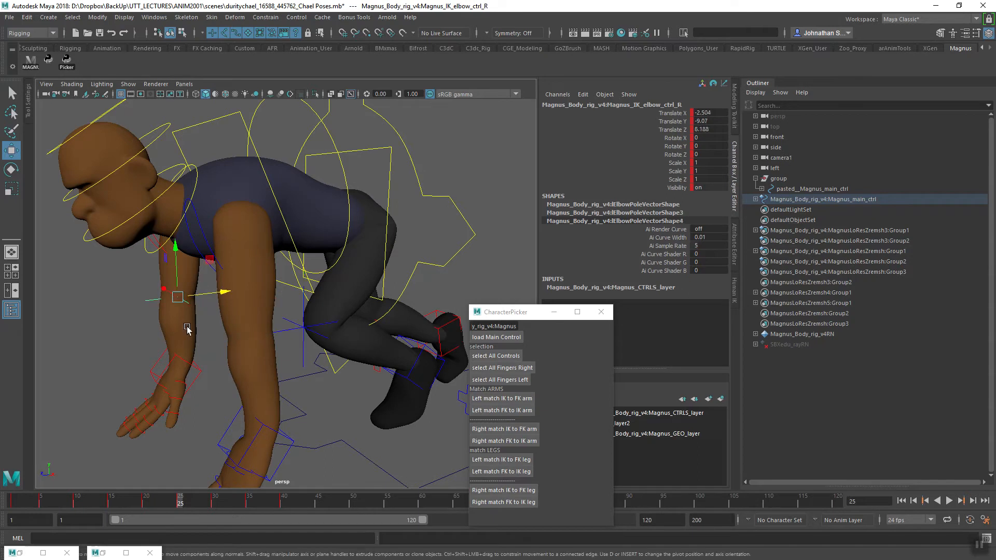
pyautogui.moveTo(210, 298); pyautogui.dragTo(245, 289)
# Test the IK limbs by moving the referenced rig's COG control downward, and undo the move.
pyautogui.keyDown('alt'); pyautogui.moveTo(244, 288); pyautogui.dragTo(254, 333, button='right'); pyautogui.keyUp('alt')
pyautogui.keyDown('alt'); pyautogui.moveTo(254, 333); pyautogui.dragTo(289, 299); pyautogui.keyUp('alt')
pyautogui.moveTo(336, 166); pyautogui.dragTo(343, 176)
pyautogui.keyDown('alt'); pyautogui.moveTo(332, 228); pyautogui.dragTo(282, 270); pyautogui.keyUp('alt')
pyautogui.keyDown('alt'); pyautogui.moveTo(283, 269); pyautogui.dragTo(268, 299, button='right'); pyautogui.keyUp('alt')
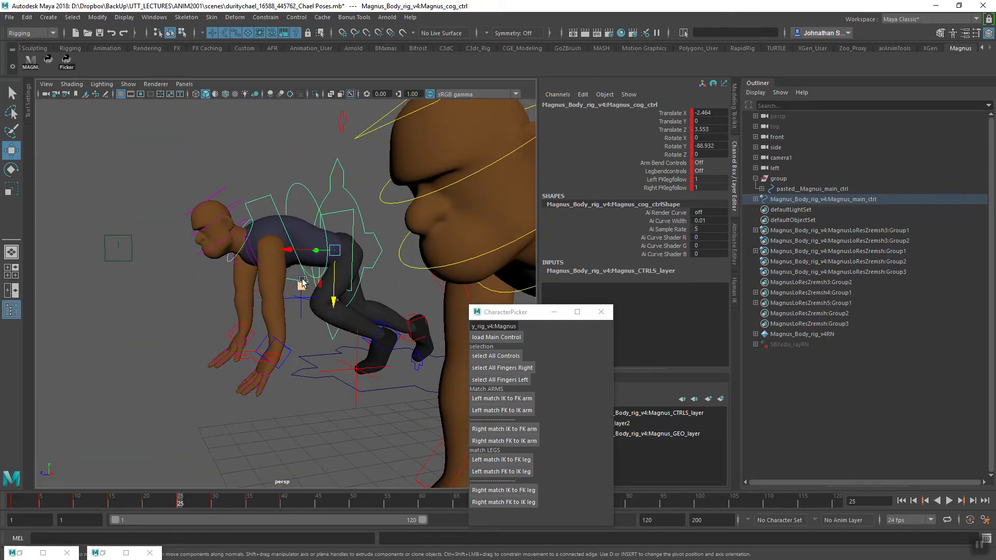
pyautogui.moveTo(301, 280); pyautogui.dragTo(303, 298, button='middle')
pyautogui.hotkey('ctrl', 'z')
pyautogui.keyDown('alt'); pyautogui.moveTo(259, 366); pyautogui.dragTo(345, 373); pyautogui.keyUp('alt')
pyautogui.keyDown('alt'); pyautogui.moveTo(344, 373); pyautogui.dragTo(280, 348, button='middle'); pyautogui.keyUp('alt')
pyautogui.keyDown('alt'); pyautogui.moveTo(281, 348); pyautogui.dragTo(290, 378, button='right'); pyautogui.keyUp('alt')
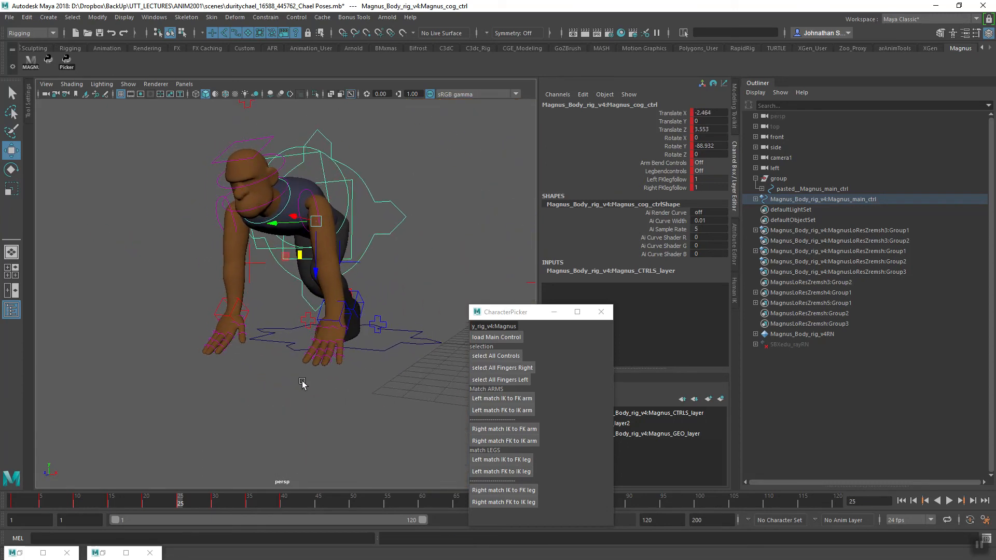